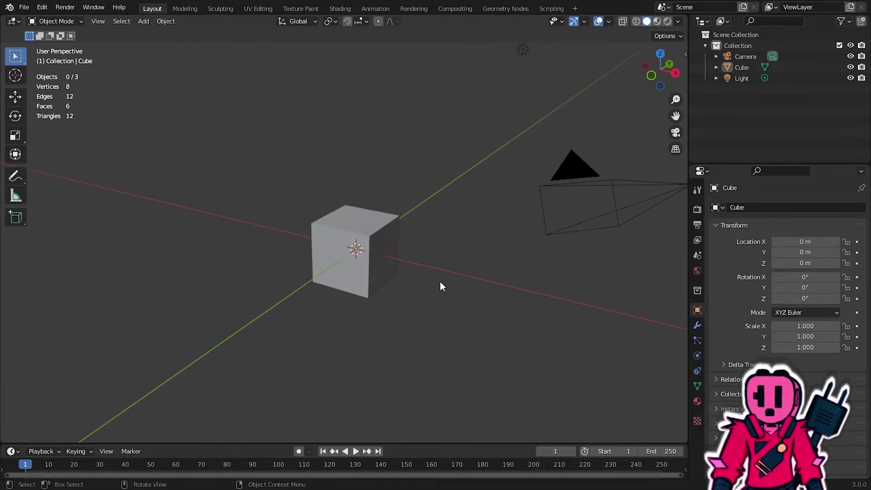
# - Add the character render from the RENDERS folder as a reference image
pyautogui.moveTo(418, 248); pyautogui.dragTo(414, 248, button='middle')
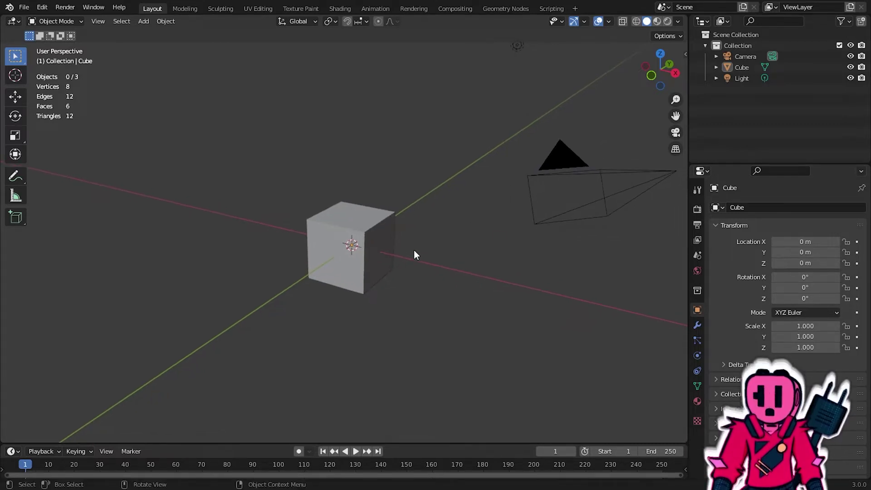
pyautogui.moveTo(393, 274)
pyautogui.mouseDown(button='middle')
pyautogui.moveTo(395, 291)
pyautogui.moveTo(424, 276)
pyautogui.mouseUp(button='middle')
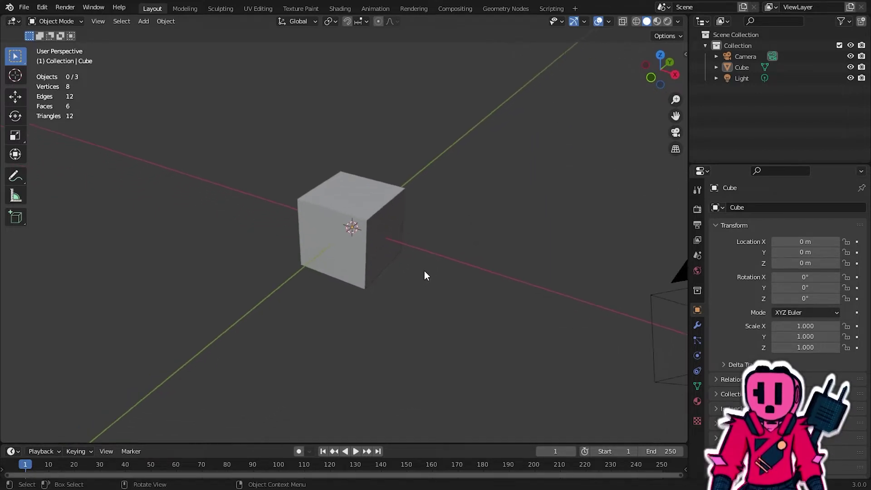
pyautogui.moveTo(473, 229); pyautogui.dragTo(461, 237, button='middle')
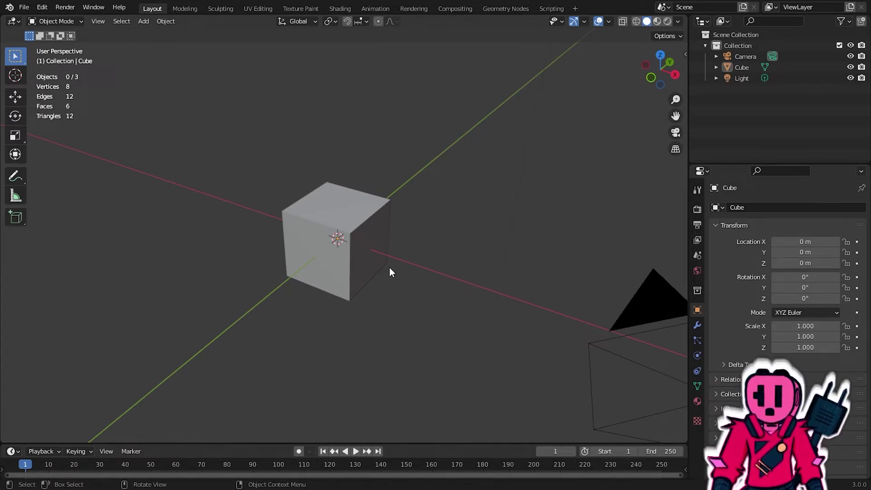
pyautogui.moveTo(390, 267); pyautogui.dragTo(408, 254, button='middle')
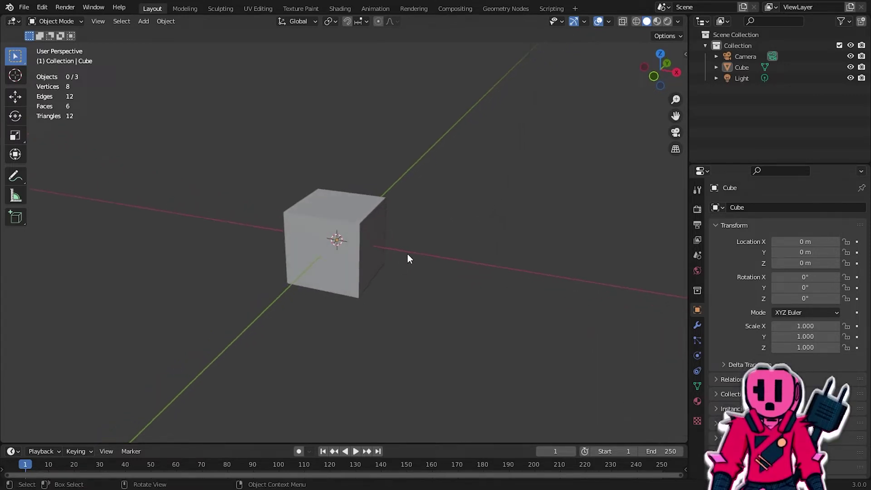
pyautogui.click(143, 21)
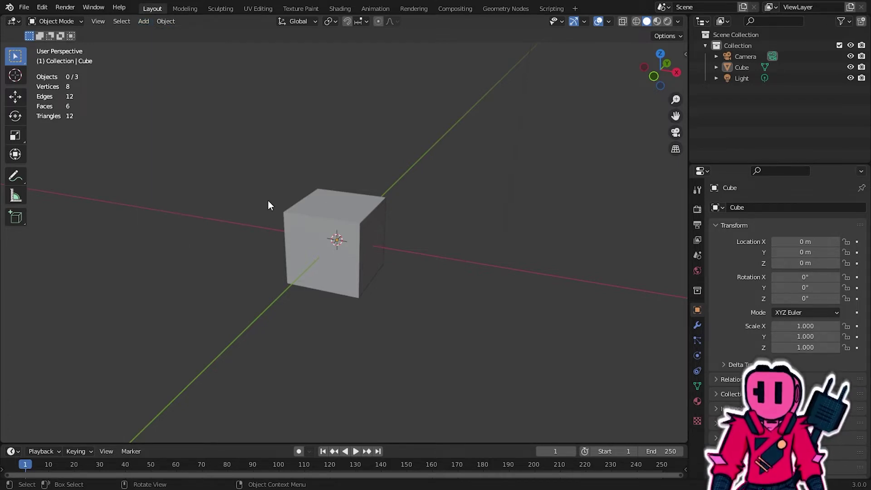
pyautogui.hotkey('shift', 'a')
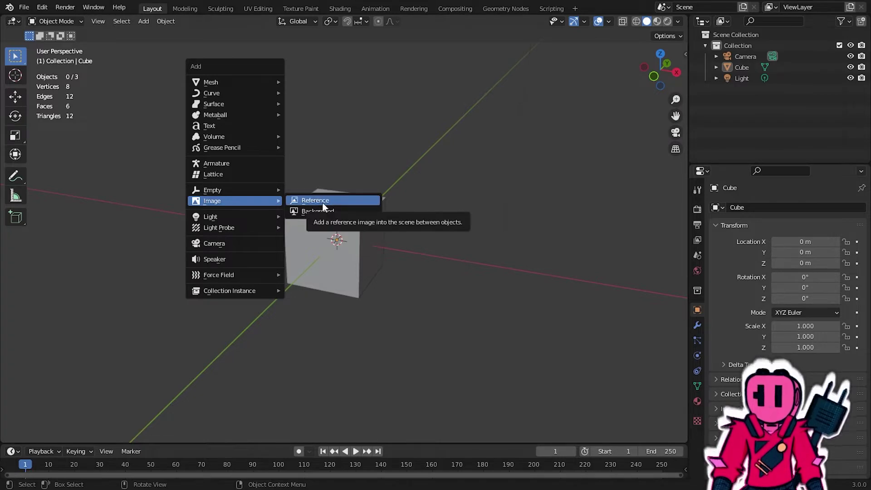
pyautogui.click(322, 202)
pyautogui.click(193, 331)
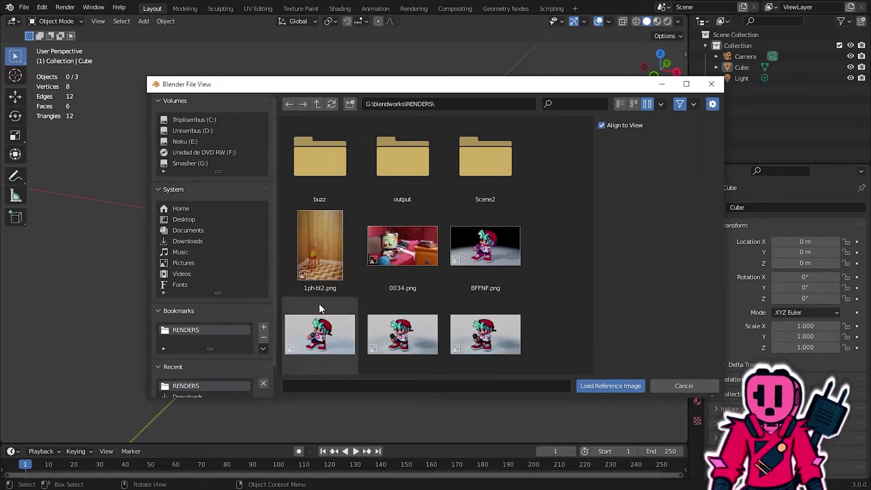
pyautogui.doubleClick(461, 254)
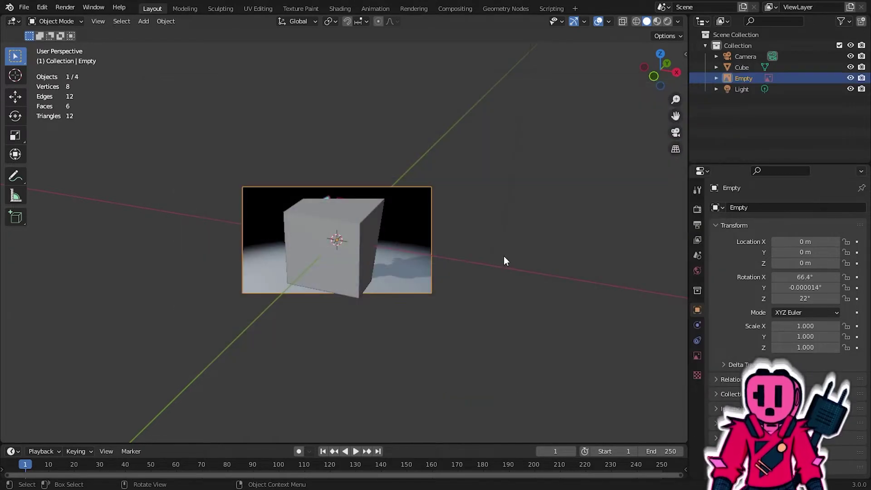
# - Lift the reference image above the cube, enlarge it, and clear its rotation to 0°
pyautogui.press('g')
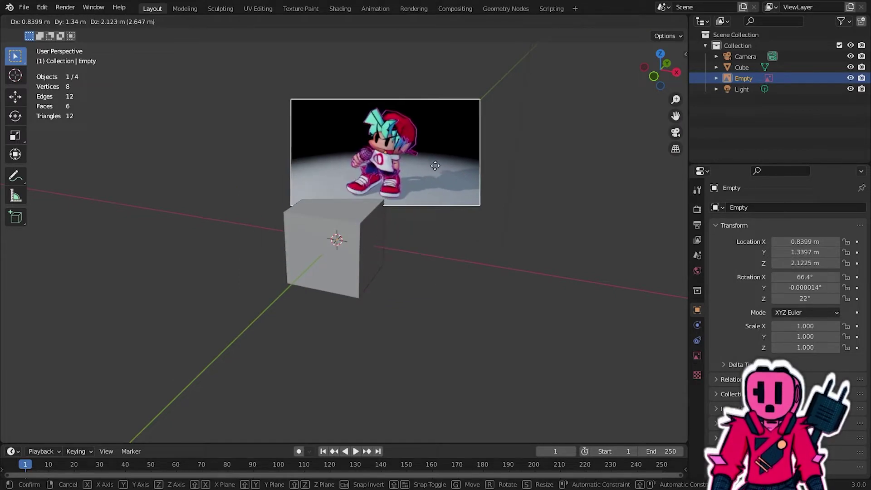
pyautogui.click(436, 166)
pyautogui.moveTo(482, 196); pyautogui.dragTo(523, 218)
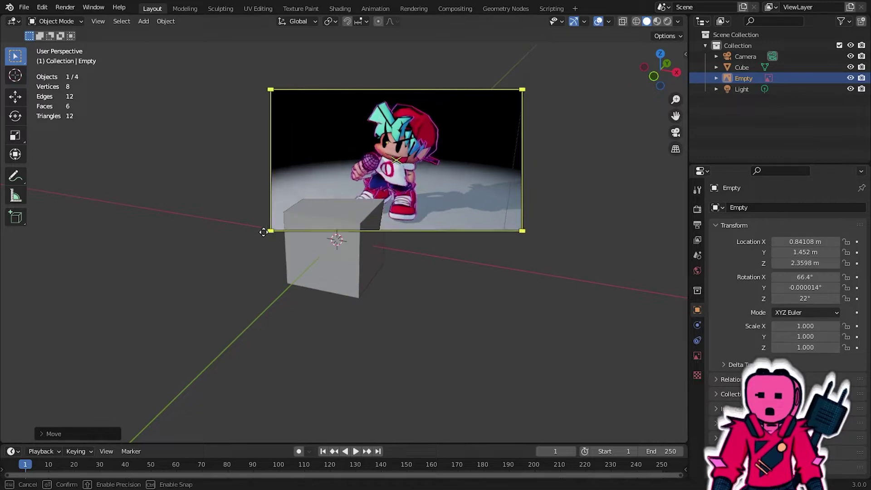
pyautogui.moveTo(328, 219); pyautogui.dragTo(329, 248)
pyautogui.moveTo(329, 248)
pyautogui.mouseDown(button='middle')
pyautogui.moveTo(370, 219)
pyautogui.moveTo(204, 239)
pyautogui.moveTo(334, 241)
pyautogui.moveTo(356, 271)
pyautogui.moveTo(464, 244)
pyautogui.moveTo(226, 162)
pyautogui.mouseUp(button='middle')
pyautogui.moveTo(558, 199)
pyautogui.mouseDown(button='middle')
pyautogui.moveTo(339, 226)
pyautogui.moveTo(465, 287)
pyautogui.moveTo(489, 264)
pyautogui.mouseUp(button='middle')
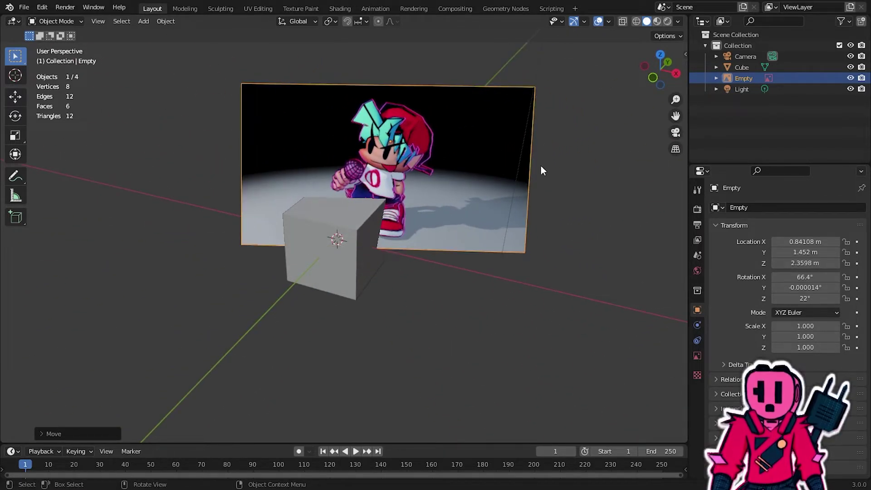
pyautogui.hotkey('alt', 'r')
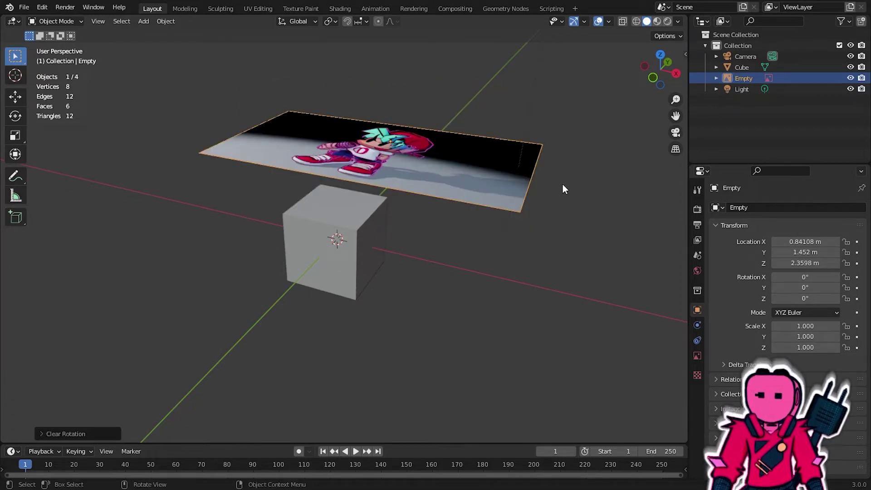
# - Reset the reference image's location, stand it upright with a 90° rotation, and raise it along Z
pyautogui.hotkey('alt', 'g')
pyautogui.keyDown('alt'); pyautogui.moveTo(561, 191); pyautogui.dragTo(515, 239, button='middle'); pyautogui.keyUp('alt')
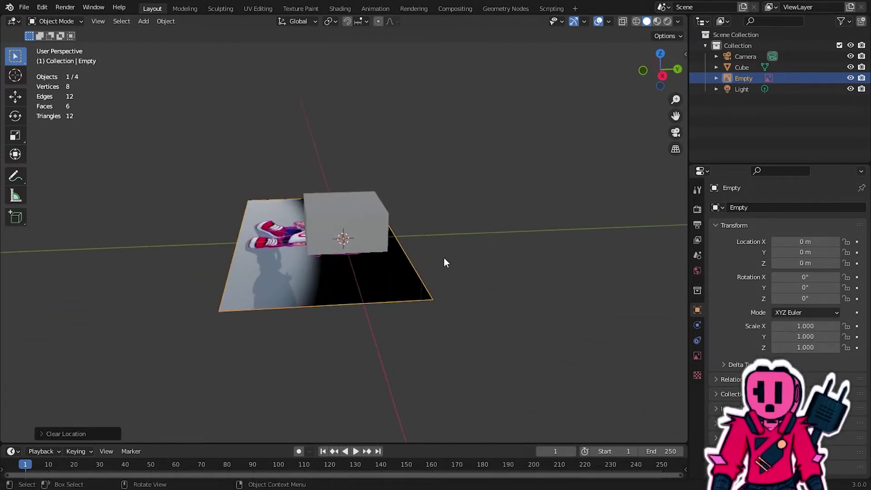
pyautogui.press('r')
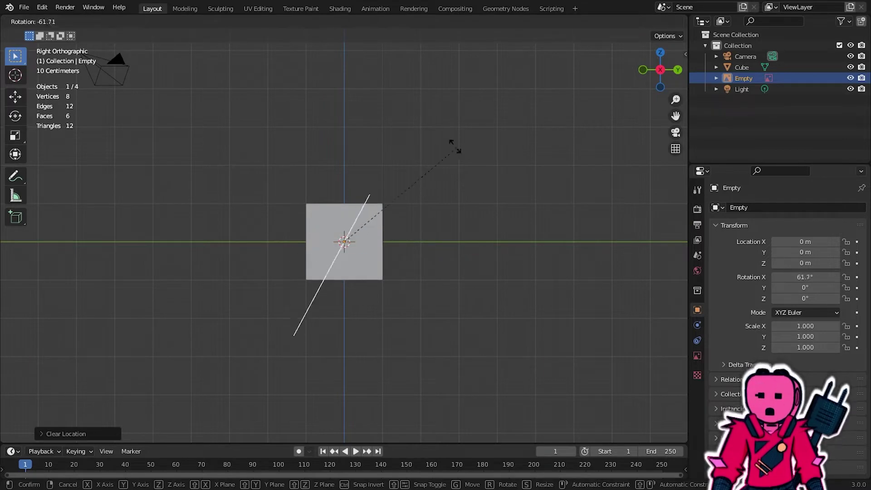
pyautogui.click(389, 126)
pyautogui.moveTo(389, 126)
pyautogui.mouseDown(button='middle')
pyautogui.moveTo(460, 179)
pyautogui.moveTo(402, 179)
pyautogui.mouseUp(button='middle')
pyautogui.press('g')
pyautogui.press('z')
pyautogui.click(461, 167)
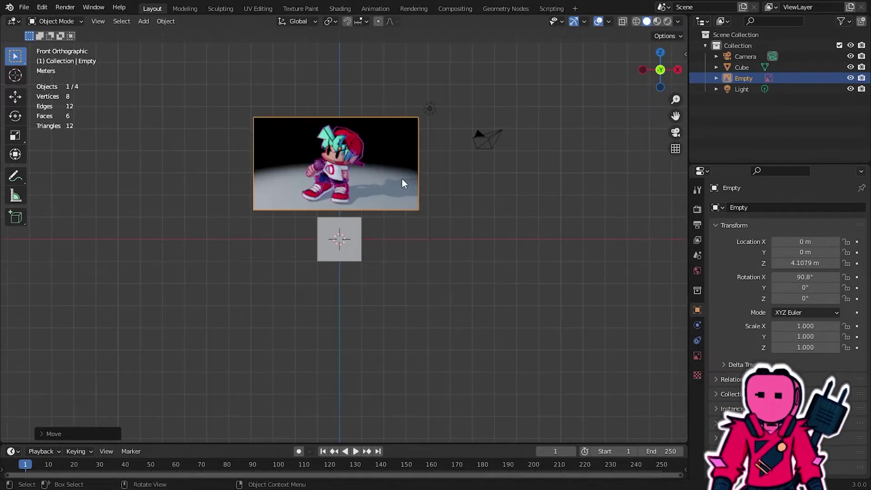
pyautogui.scroll(2, 394, 220)
pyautogui.scroll(1, 423, 124)
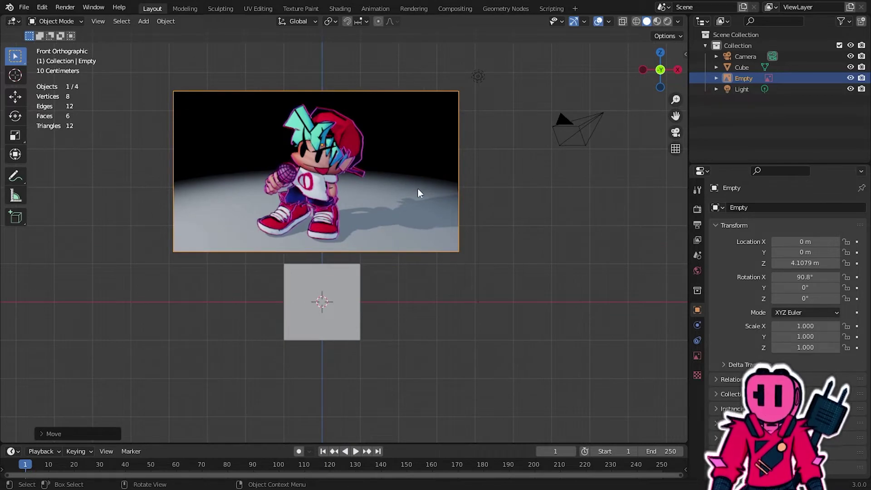
pyautogui.moveTo(461, 181)
pyautogui.mouseDown(button='middle')
pyautogui.moveTo(383, 213)
pyautogui.moveTo(511, 190)
pyautogui.moveTo(422, 208)
pyautogui.moveTo(419, 222)
pyautogui.mouseUp(button='middle')
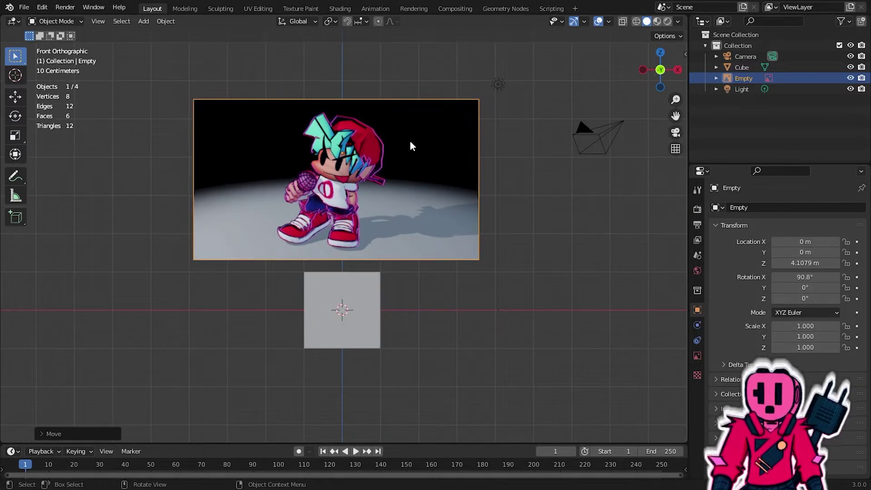
# - Select the reference image and delete it, leaving the camera, cube and light
pyautogui.click(388, 141)
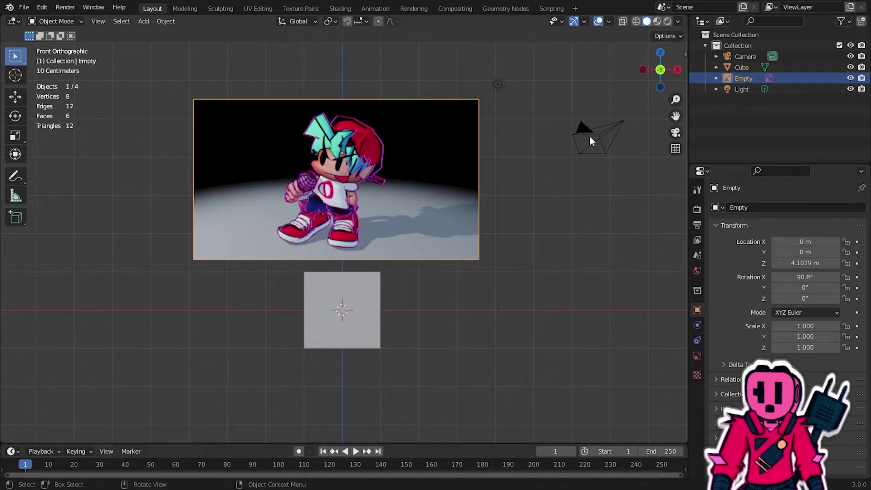
pyautogui.moveTo(458, 144)
pyautogui.mouseDown(button='middle')
pyautogui.moveTo(336, 173)
pyautogui.moveTo(456, 149)
pyautogui.moveTo(412, 171)
pyautogui.moveTo(400, 216)
pyautogui.moveTo(432, 238)
pyautogui.moveTo(437, 217)
pyautogui.mouseUp(button='middle')
pyautogui.press('x')
pyautogui.click(456, 148)
pyautogui.hotkey('shift', 'a')
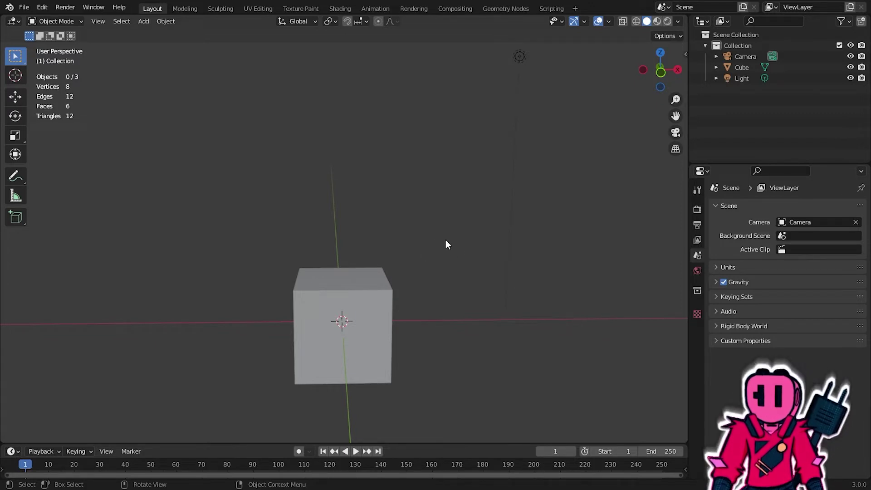
# - Tick the Import-Export: Import Images as Planes add-on in Preferences > Add-ons
pyautogui.click(43, 8)
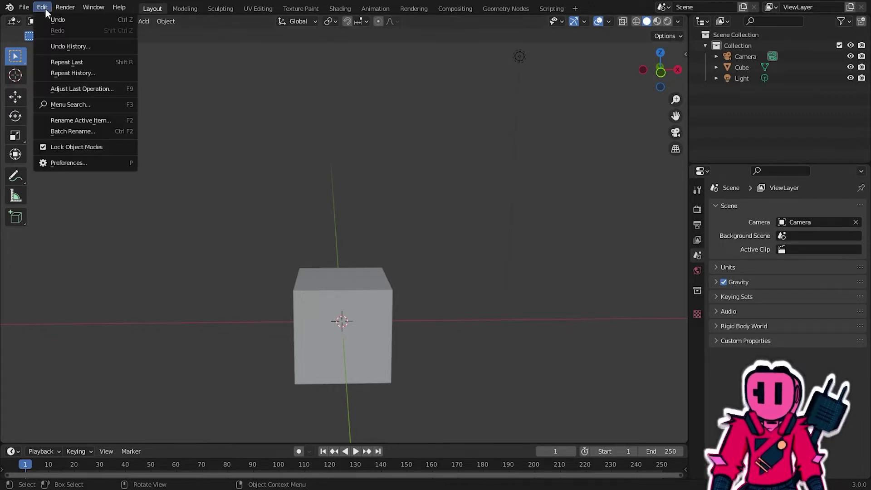
pyautogui.click(74, 167)
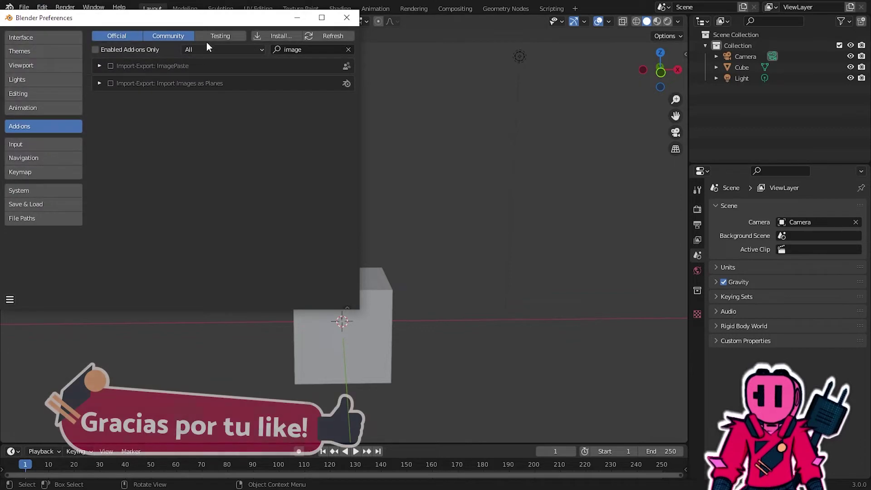
pyautogui.moveTo(205, 18); pyautogui.dragTo(324, 89)
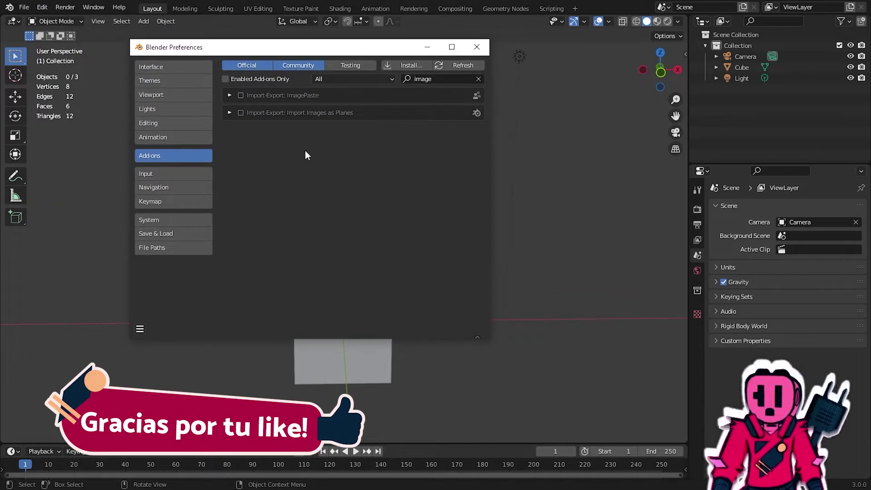
pyautogui.click(239, 113)
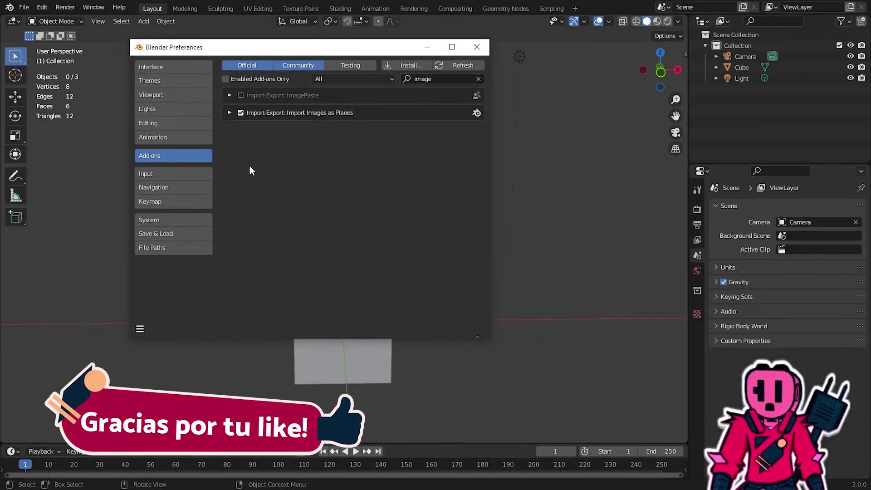
pyautogui.click(477, 47)
pyautogui.moveTo(461, 147); pyautogui.dragTo(468, 249, button='middle')
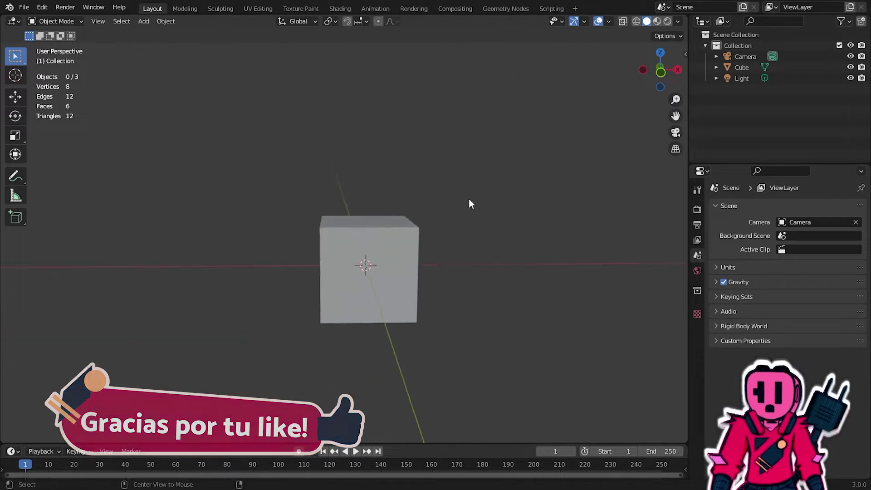
pyautogui.hotkey('shift', 'a')
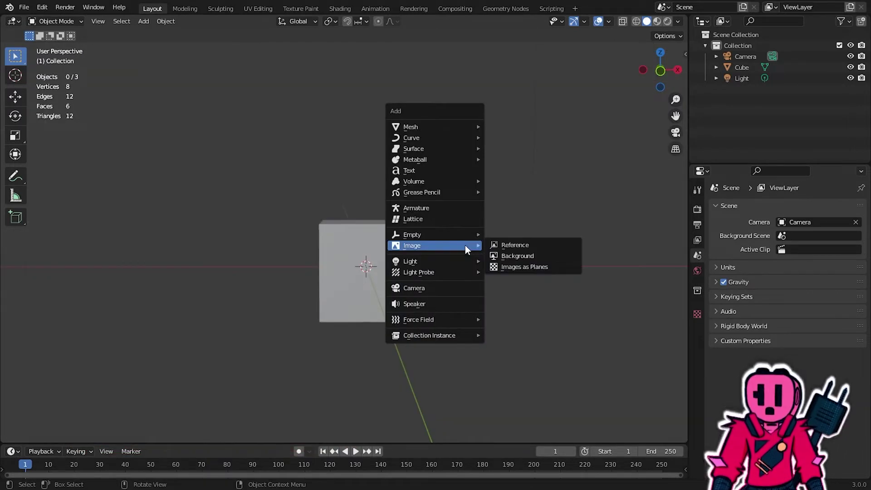
# - Import the 0034 render from the RENDERS folder as an image plane
pyautogui.click(525, 268)
pyautogui.click(199, 330)
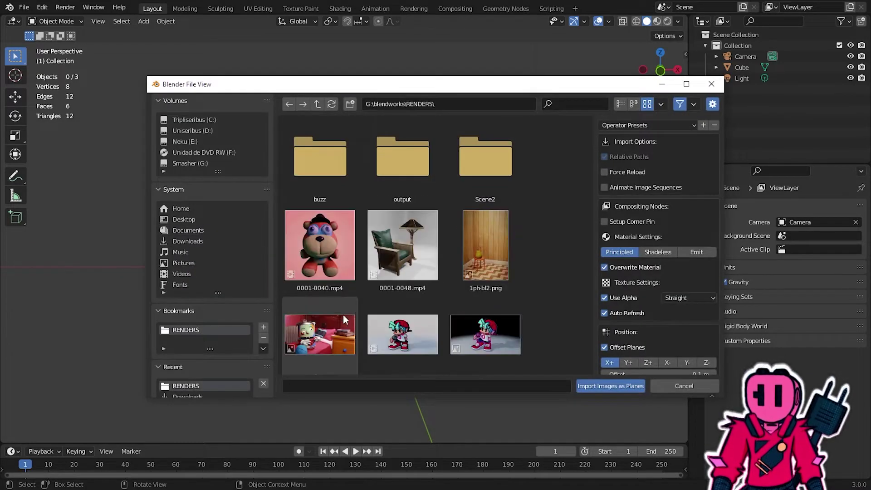
pyautogui.doubleClick(317, 323)
pyautogui.moveTo(371, 269)
pyautogui.mouseDown(button='middle')
pyautogui.moveTo(434, 278)
pyautogui.moveTo(406, 282)
pyautogui.moveTo(438, 248)
pyautogui.mouseUp(button='middle')
# - Move the 3D cursor aside and delete the default cube
pyautogui.click(405, 282)
pyautogui.scroll(1, 438, 249)
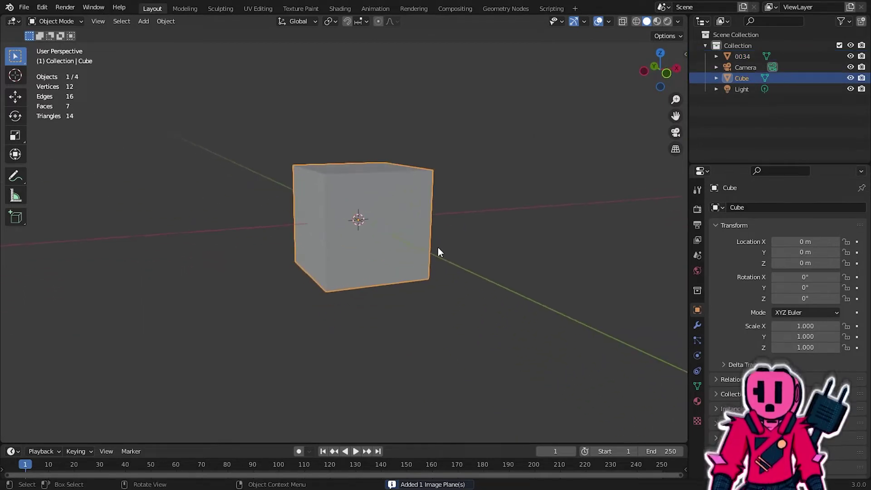
pyautogui.keyDown('shift'); pyautogui.rightClick(545, 251); pyautogui.keyUp('shift')
pyautogui.moveTo(486, 285)
pyautogui.keyDown('shift'); pyautogui.mouseDown(button='right')
pyautogui.moveTo(259, 280)
pyautogui.moveTo(550, 217)
pyautogui.moveTo(472, 253)
pyautogui.moveTo(457, 241)
pyautogui.mouseUp(button='right'); pyautogui.keyUp('shift')
pyautogui.press('Delete')
pyautogui.moveTo(411, 222)
pyautogui.mouseDown(button='middle')
pyautogui.moveTo(443, 228)
pyautogui.moveTo(334, 185)
pyautogui.moveTo(350, 216)
pyautogui.moveTo(486, 176)
pyautogui.moveTo(475, 214)
pyautogui.mouseUp(button='middle')
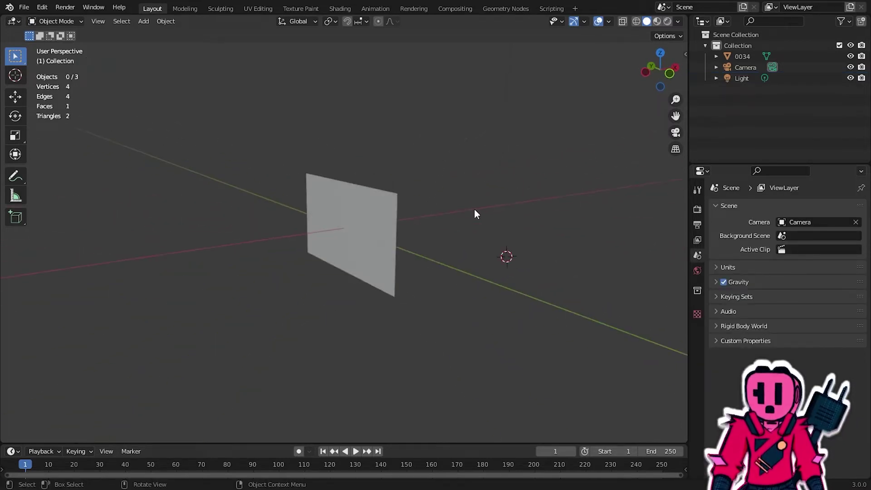
pyautogui.click(678, 21)
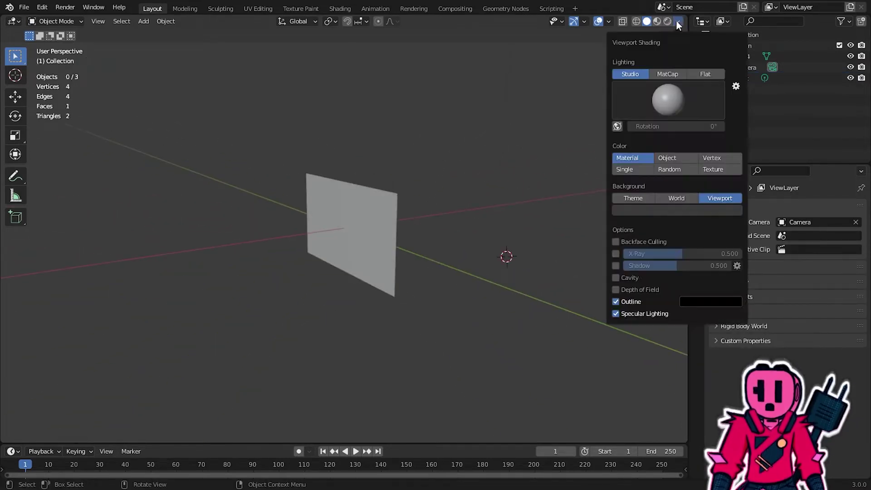
# - Set viewport shading Color to Texture so plane 0034 shows the render, then enter Edit Mode on it
pyautogui.click(718, 169)
pyautogui.moveTo(462, 204)
pyautogui.keyDown('alt'); pyautogui.mouseDown(button='middle')
pyautogui.moveTo(393, 202)
pyautogui.moveTo(397, 218)
pyautogui.mouseUp(button='middle'); pyautogui.keyUp('alt')
pyautogui.scroll(4, 337, 238)
pyautogui.moveTo(337, 237)
pyautogui.mouseDown(button='middle')
pyautogui.moveTo(243, 239)
pyautogui.moveTo(488, 229)
pyautogui.moveTo(260, 235)
pyautogui.mouseUp(button='middle')
pyautogui.click(384, 228)
pyautogui.moveTo(384, 227)
pyautogui.keyDown('alt'); pyautogui.mouseDown(button='middle')
pyautogui.moveTo(387, 217)
pyautogui.moveTo(446, 195)
pyautogui.mouseUp(button='middle'); pyautogui.keyUp('alt')
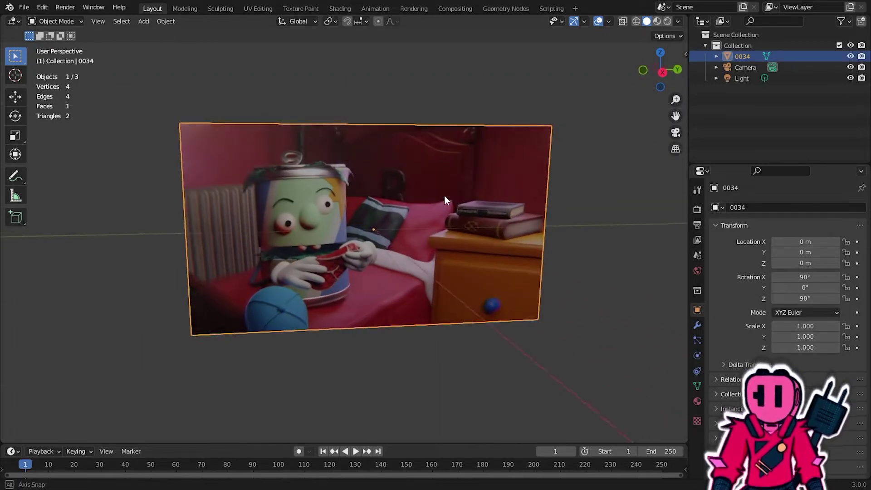
pyautogui.press('Tab')
pyautogui.press('F3')
# - Knife-cut the plane from its bottom edge across to its left edge
pyautogui.write('knife')
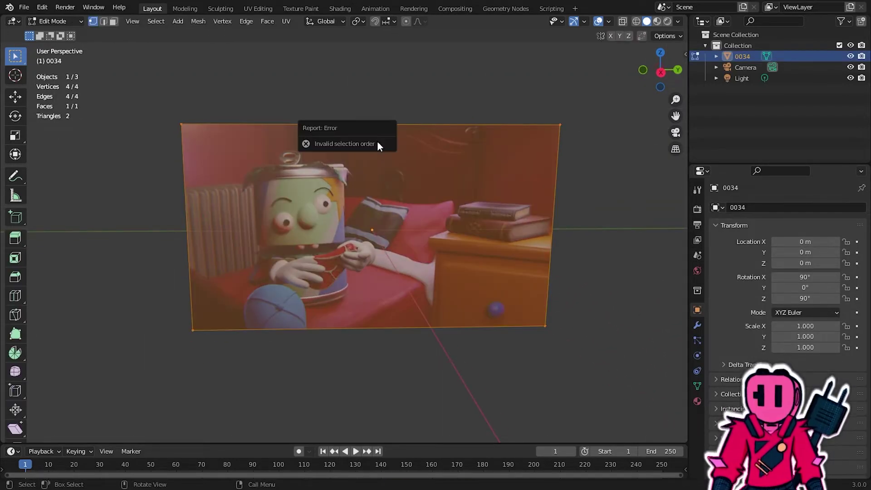
pyautogui.press('Return')
pyautogui.click(400, 328)
pyautogui.click(340, 329)
pyautogui.click(189, 254)
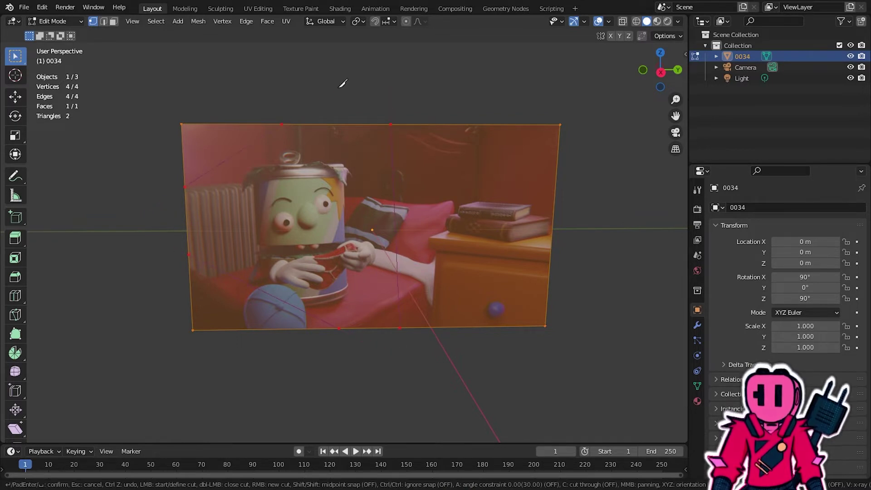
pyautogui.press('Return')
# - Extrude the cut face into a block and add a scaled loop cut
pyautogui.moveTo(338, 88)
pyautogui.mouseDown(button='middle')
pyautogui.moveTo(323, 249)
pyautogui.moveTo(149, 98)
pyautogui.mouseUp(button='middle')
pyautogui.press('3')
pyautogui.moveTo(365, 235); pyautogui.dragTo(349, 152, button='middle')
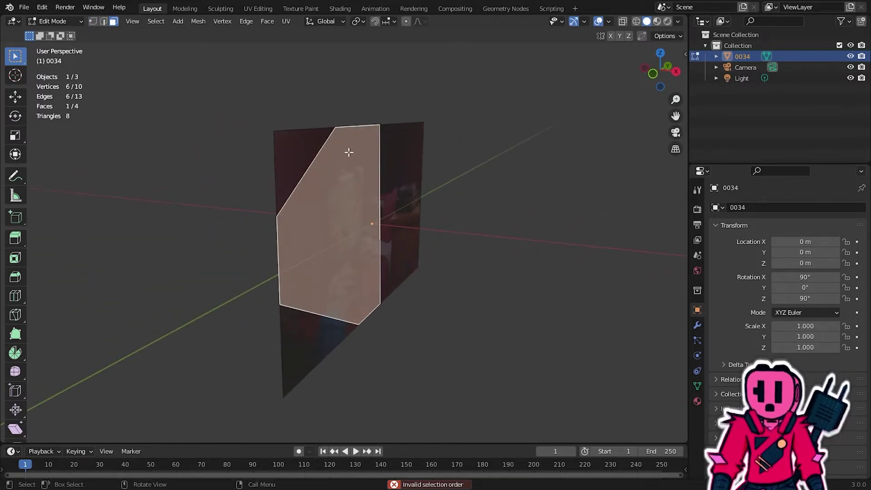
pyautogui.press('e')
pyautogui.click(459, 249)
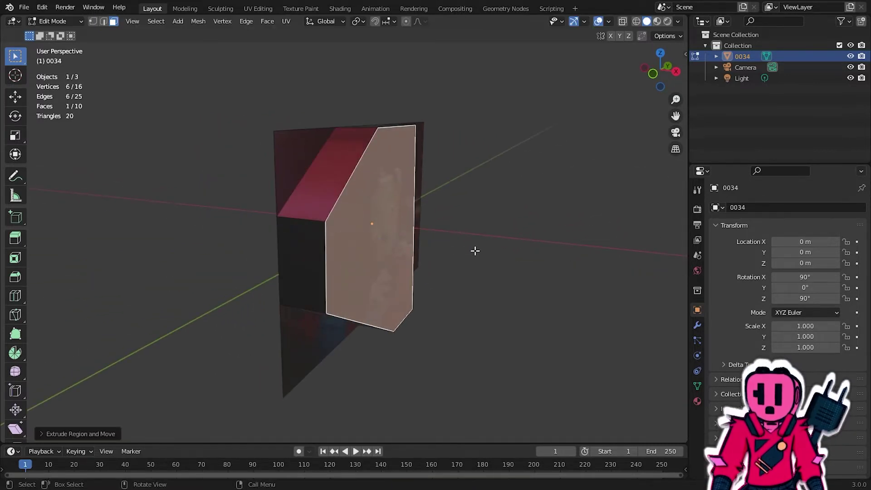
pyautogui.hotkey('ctrl', 'r')
pyautogui.click(330, 157)
pyautogui.press('s')
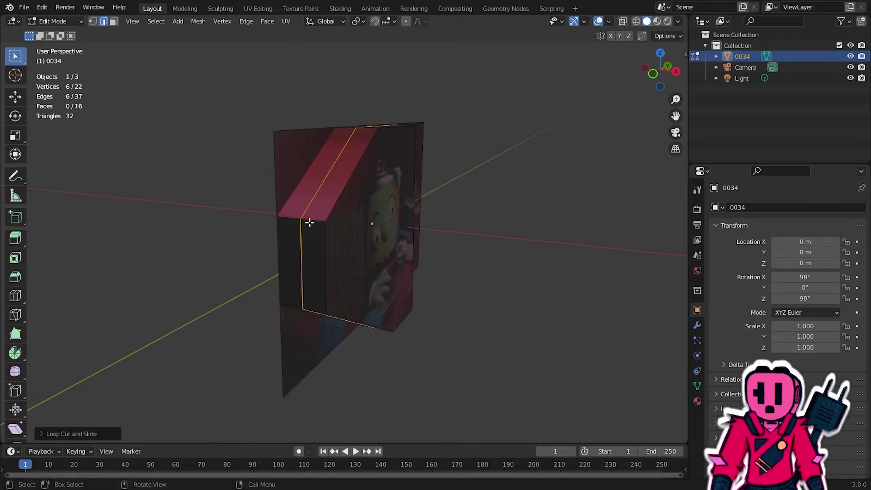
pyautogui.click(563, 216)
# - In Object Mode, give the object level-2 subdivision and shade it smooth
pyautogui.hotkey('ctrl', 'Tab')
pyautogui.click(402, 222)
pyautogui.moveTo(402, 222)
pyautogui.mouseDown(button='middle')
pyautogui.moveTo(445, 219)
pyautogui.moveTo(380, 211)
pyautogui.moveTo(461, 225)
pyautogui.mouseUp(button='middle')
pyautogui.hotkey('ctrl', '1')
pyautogui.hotkey('ctrl', '2')
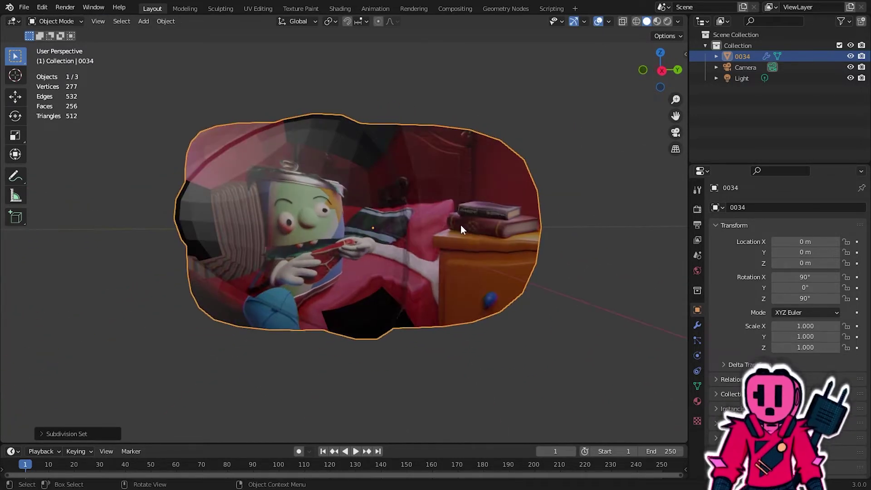
pyautogui.rightClick(441, 236)
pyautogui.click(445, 227)
# - View the object side-on in right orthographic, then delete object 0034
pyautogui.press('KP_5')
pyautogui.hotkey('alt', 'a')
pyautogui.moveTo(374, 251)
pyautogui.mouseDown(button='middle')
pyautogui.moveTo(446, 245)
pyautogui.moveTo(417, 241)
pyautogui.mouseUp(button='middle')
pyautogui.press('KP_3')
pyautogui.scroll(2, 329, 227)
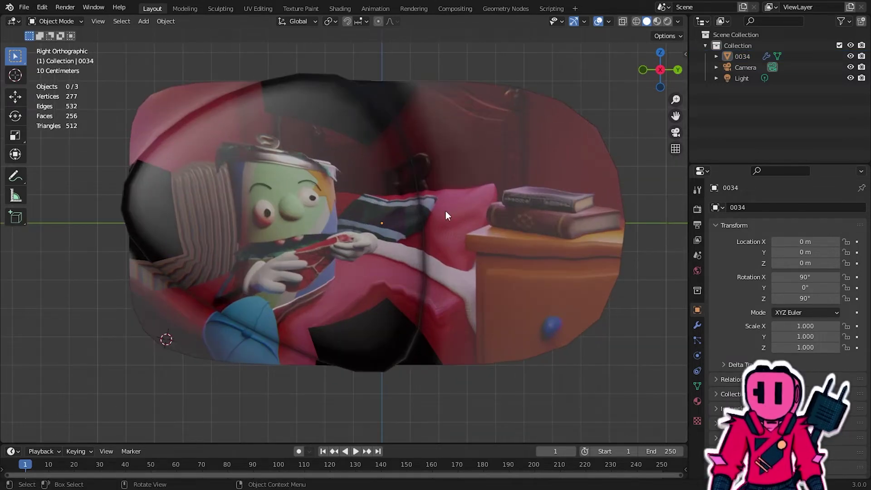
pyautogui.scroll(-4, 439, 211)
pyautogui.click(450, 212)
pyautogui.press('x')
pyautogui.click(450, 213)
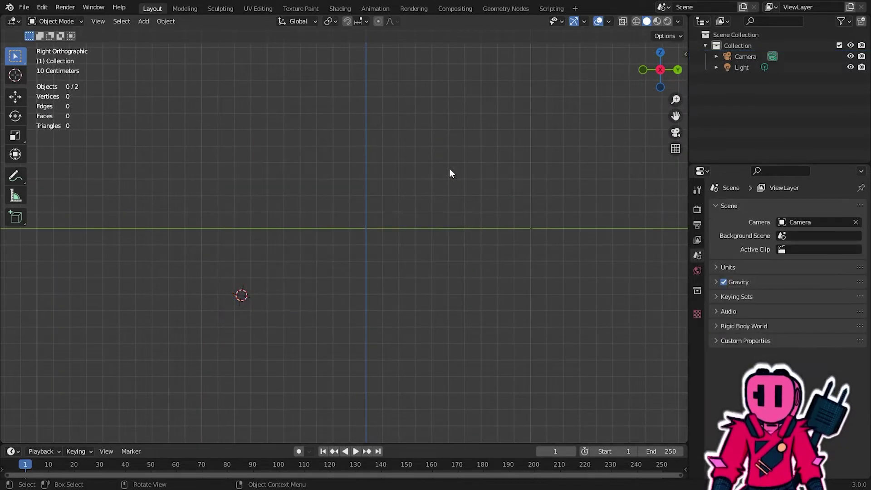
# - Orbit the empty scene, then switch to the browser's Google Images results for 'aaa'
pyautogui.moveTo(451, 171); pyautogui.dragTo(473, 237, button='middle')
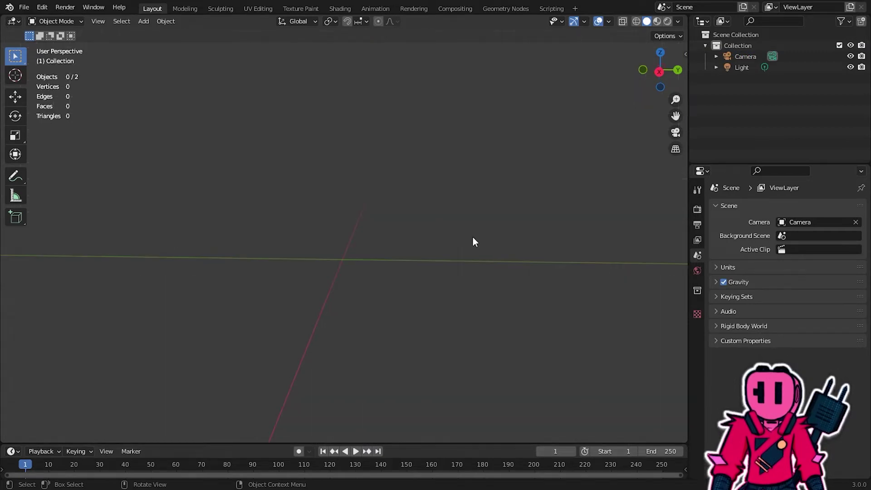
pyautogui.moveTo(418, 263)
pyautogui.mouseDown(button='middle')
pyautogui.moveTo(372, 297)
pyautogui.moveTo(357, 222)
pyautogui.moveTo(396, 241)
pyautogui.moveTo(406, 278)
pyautogui.moveTo(386, 241)
pyautogui.moveTo(388, 285)
pyautogui.moveTo(413, 307)
pyautogui.moveTo(474, 294)
pyautogui.moveTo(457, 288)
pyautogui.moveTo(456, 272)
pyautogui.moveTo(429, 288)
pyautogui.moveTo(458, 263)
pyautogui.moveTo(454, 230)
pyautogui.moveTo(441, 232)
pyautogui.moveTo(440, 264)
pyautogui.moveTo(395, 301)
pyautogui.moveTo(410, 278)
pyautogui.moveTo(402, 276)
pyautogui.mouseUp(button='middle')
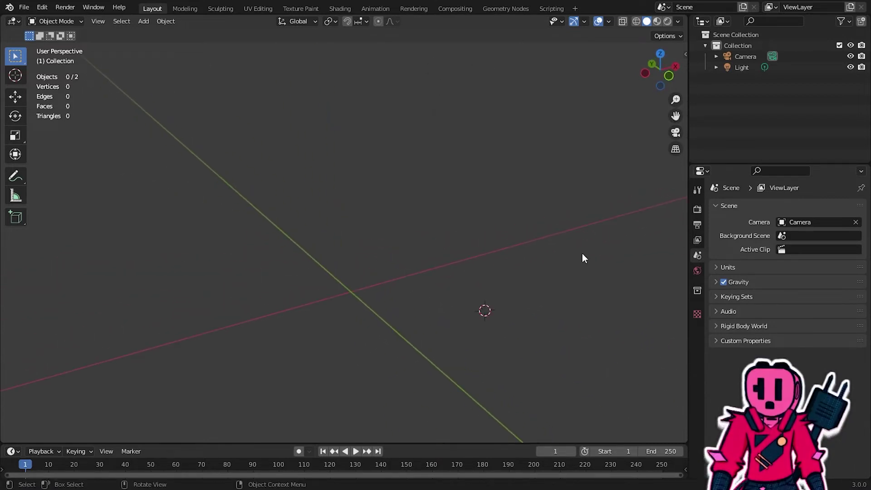
pyautogui.hotkey('alt', 'Tab')
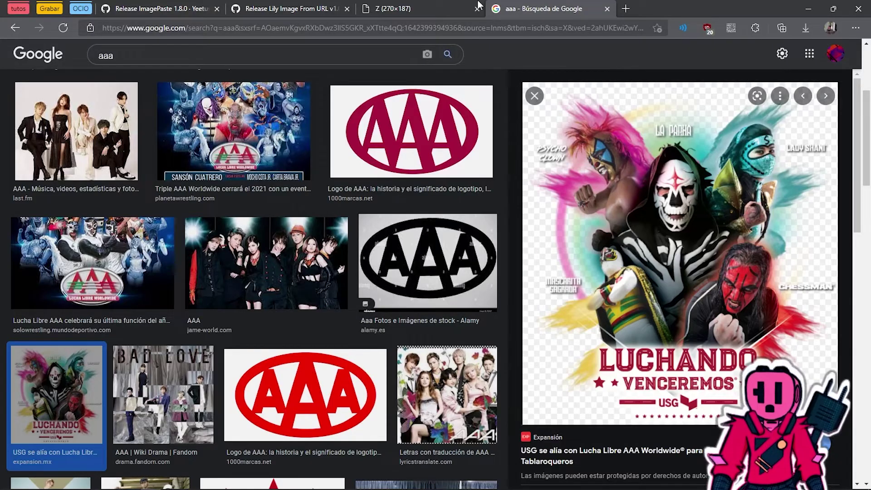
# - Close the Google Images tab, copy the 270×187 green taxi image, and try pasting it into Blender
pyautogui.click(478, 2)
pyautogui.middleClick(535, 13)
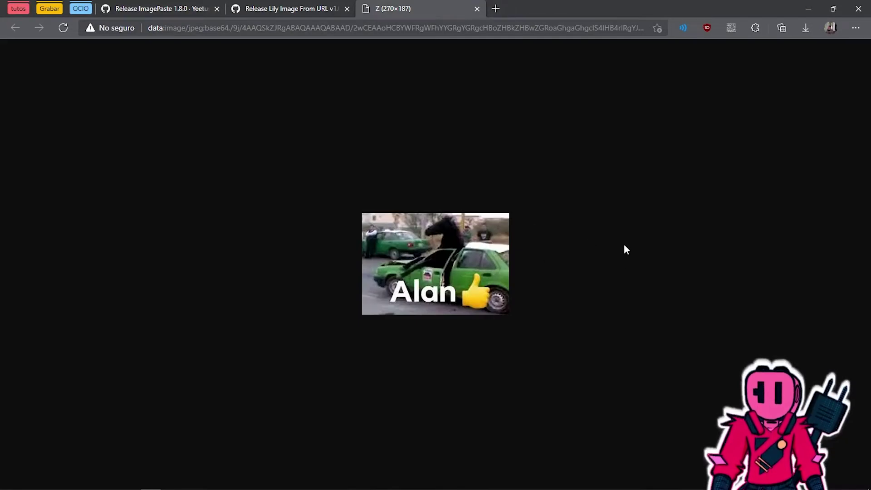
pyautogui.rightClick(460, 252)
pyautogui.click(490, 296)
pyautogui.hotkey('alt', 'Tab')
pyautogui.hotkey('ctrl', 'v')
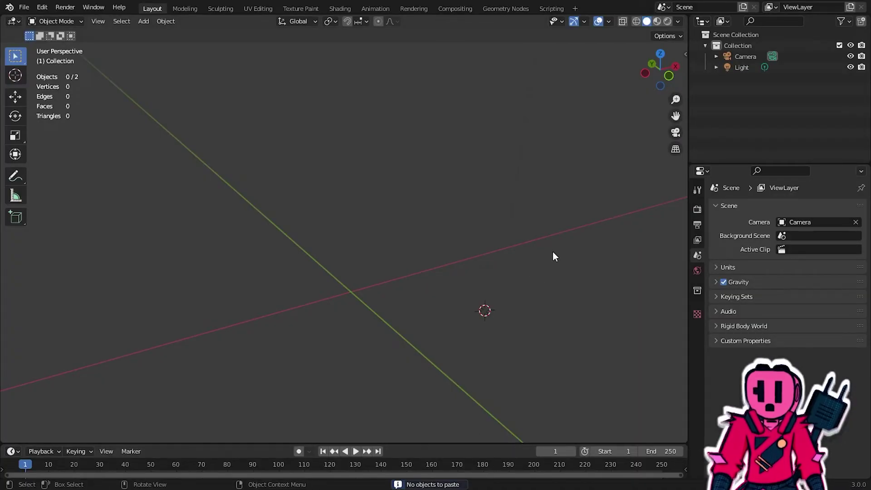
# - Reopen the image's menu in Edge and Blender's Add menu, dismissing both without changes
pyautogui.hotkey('alt', 'Tab')
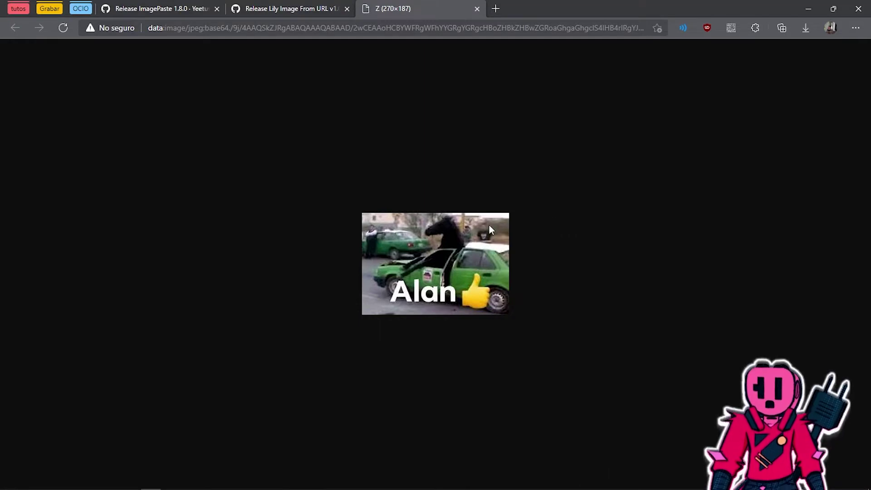
pyautogui.rightClick(452, 251)
pyautogui.click(496, 296)
pyautogui.hotkey('alt', 'Tab')
pyautogui.hotkey('shift', 'a')
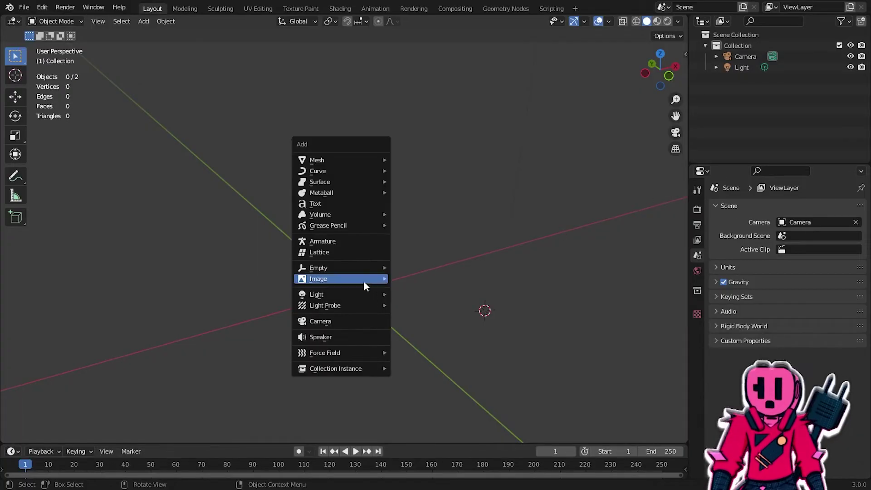
pyautogui.moveTo(340, 279)
pyautogui.click(459, 271)
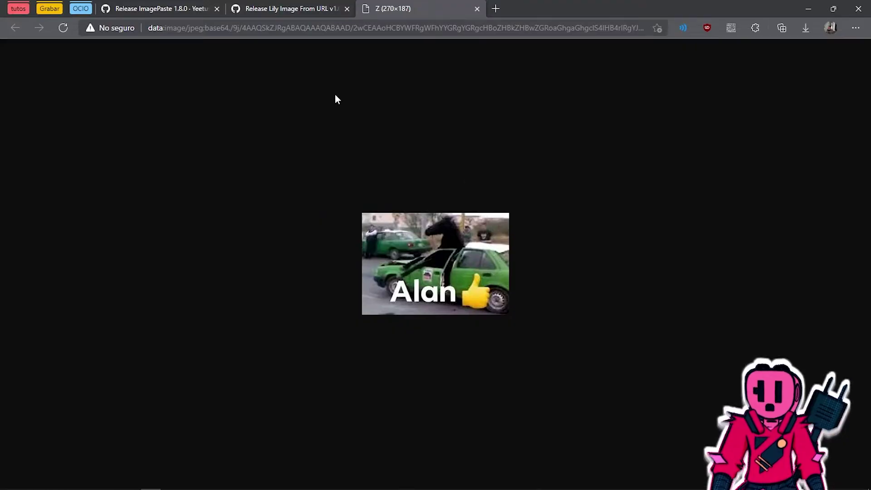
pyautogui.click(159, 8)
# - Close the Lily Image From URL tab and browse the ImagePaste repository back to its 1.8.0 release
pyautogui.middleClick(265, 8)
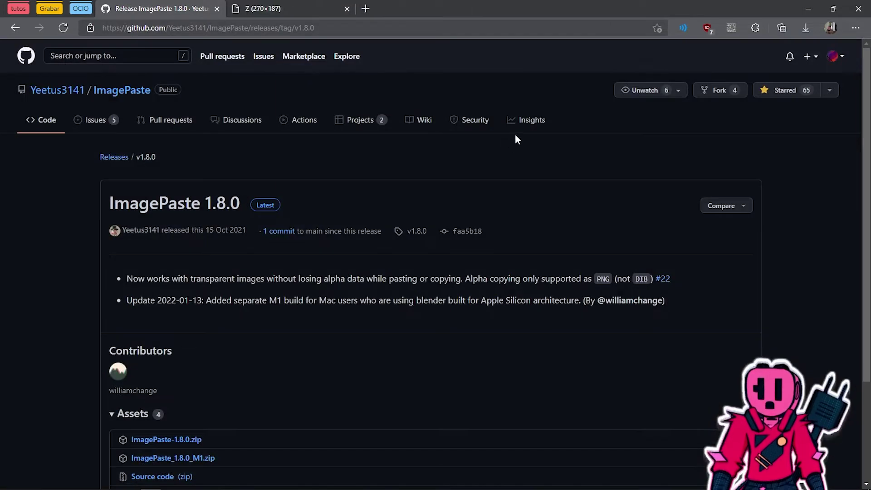
pyautogui.click(119, 90)
pyautogui.scroll(-2, 409, 181)
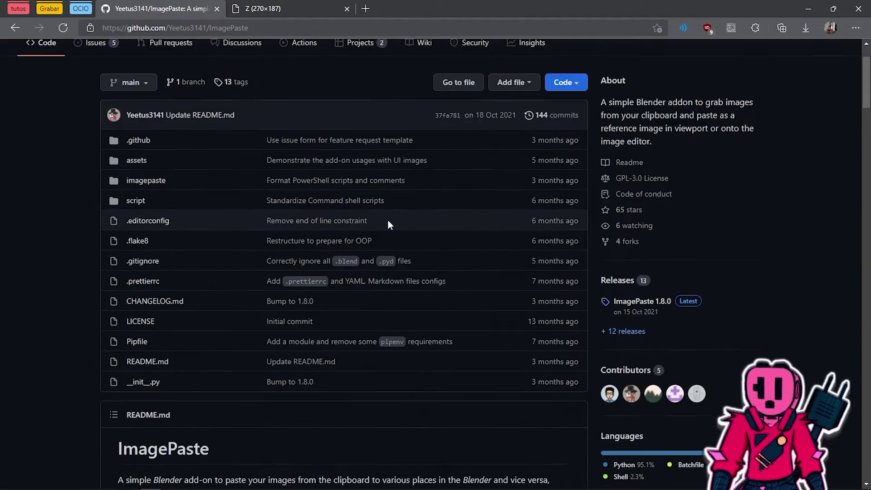
pyautogui.scroll(2, 590, 168)
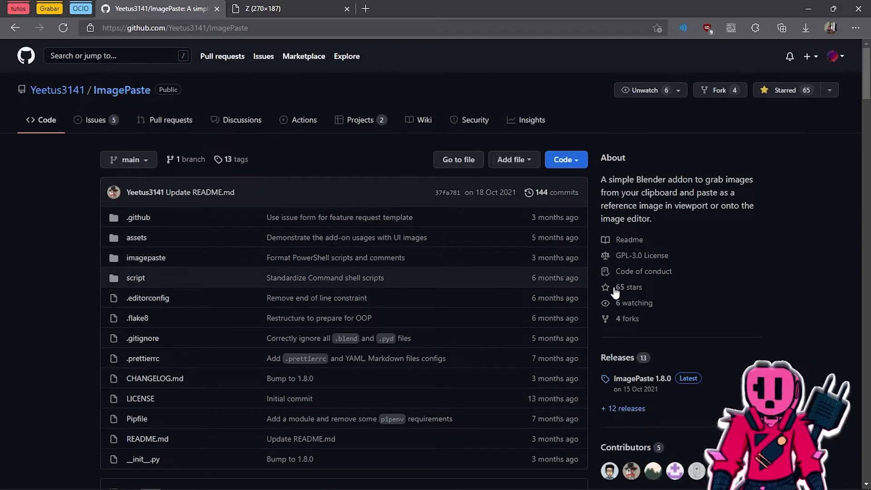
pyautogui.click(662, 380)
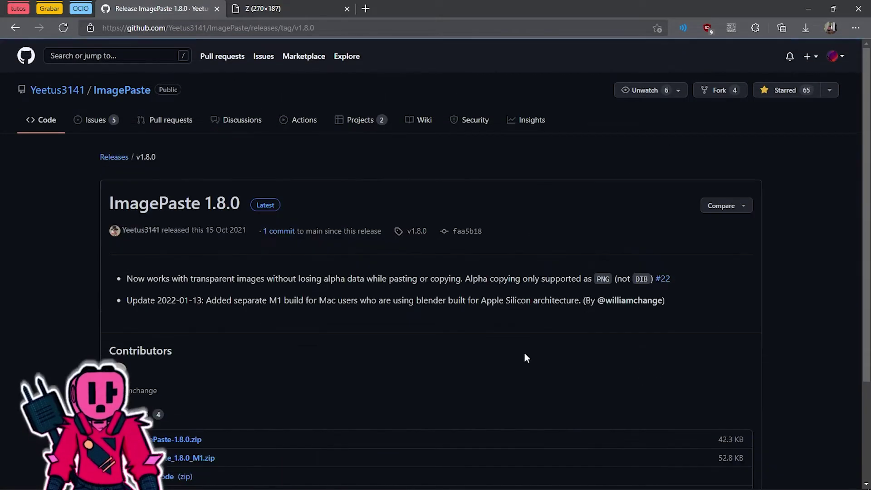
# - Download ImagePaste-1.8.0.zip from the release assets and open its Downloads folder
pyautogui.scroll(-2, 435, 264)
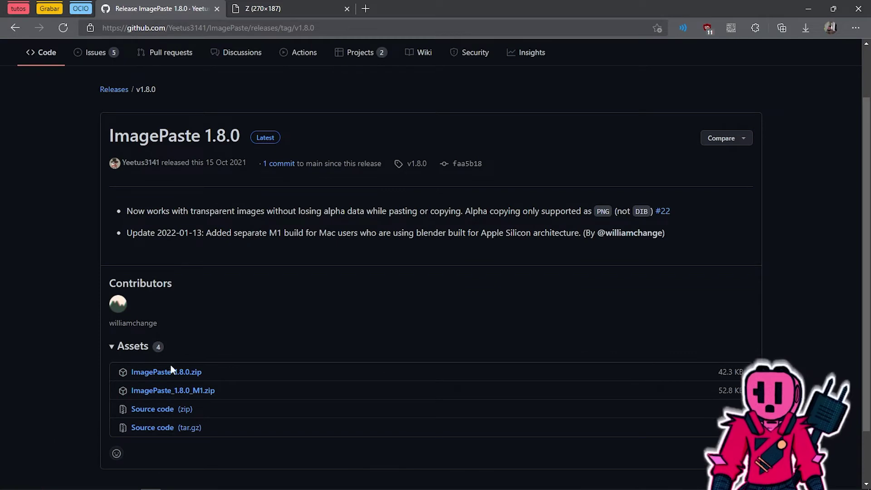
pyautogui.click(187, 377)
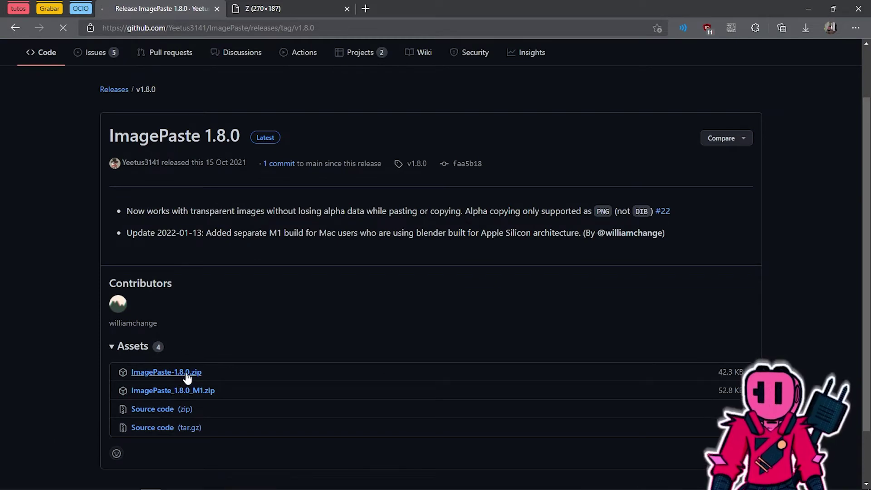
pyautogui.moveTo(715, 98)
pyautogui.click(768, 72)
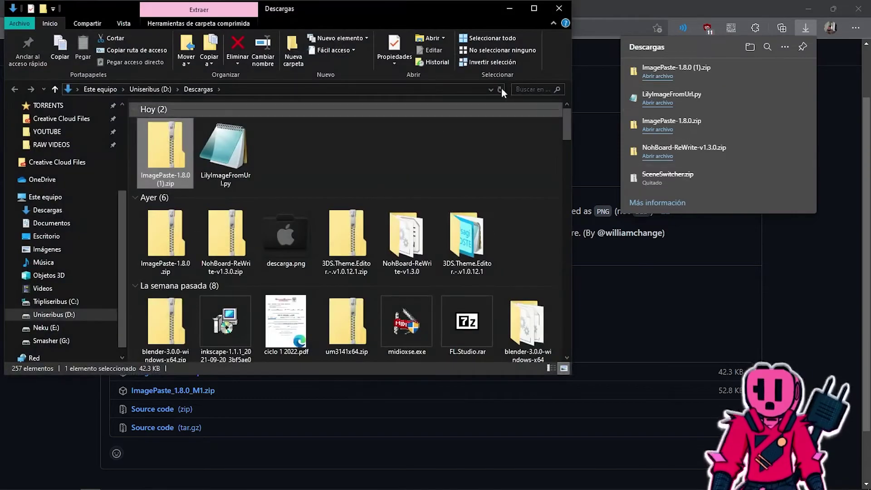
pyautogui.click(560, 10)
pyautogui.hotkey('alt', 'Tab')
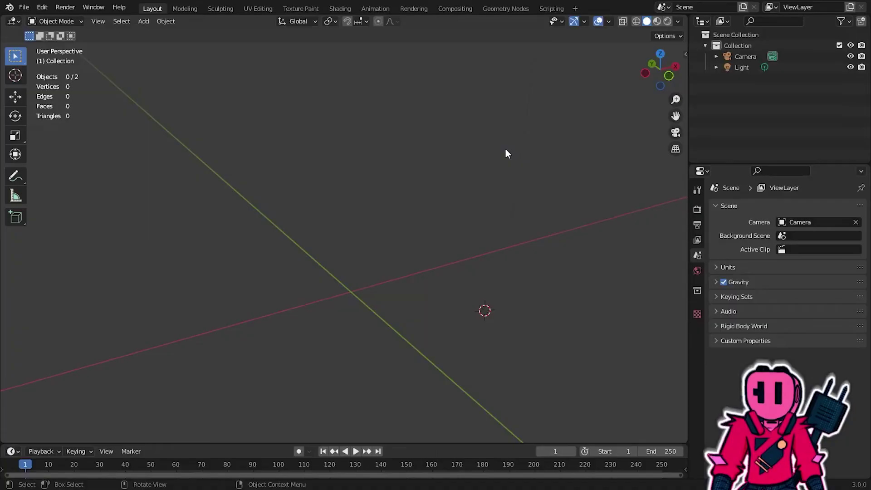
# - Install ImagePaste-1.8.0.zip from the Downloads folder through Preferences > Add-ons
pyautogui.moveTo(427, 217); pyautogui.dragTo(372, 258, button='middle')
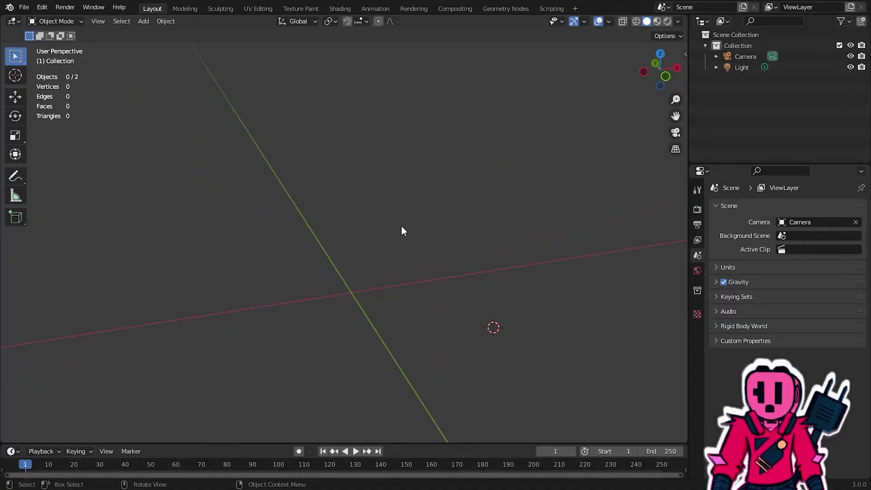
pyautogui.click(65, 7)
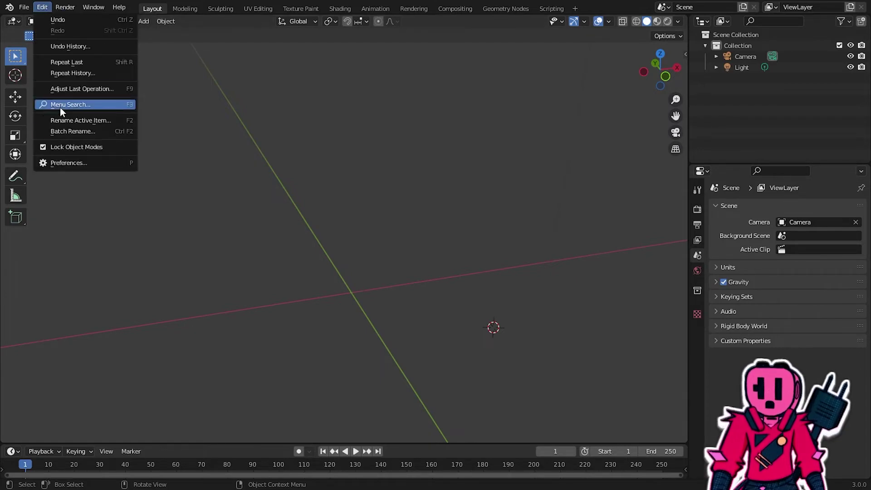
pyautogui.click(71, 165)
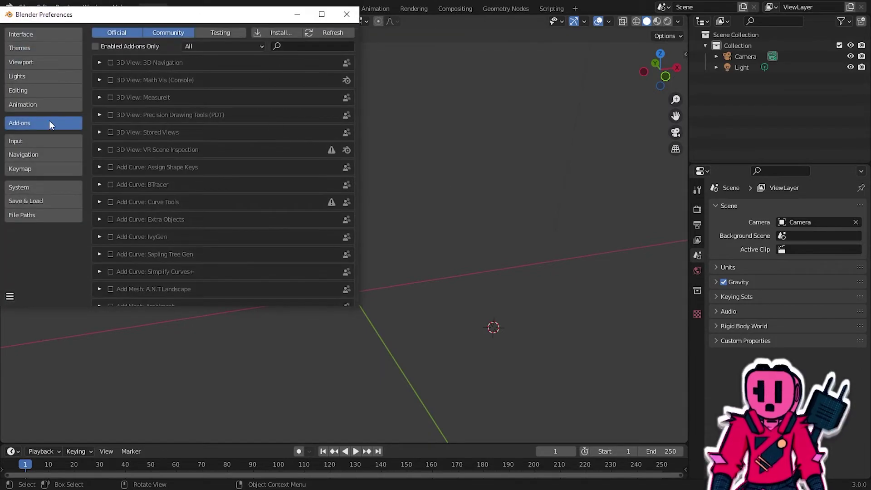
pyautogui.click(279, 35)
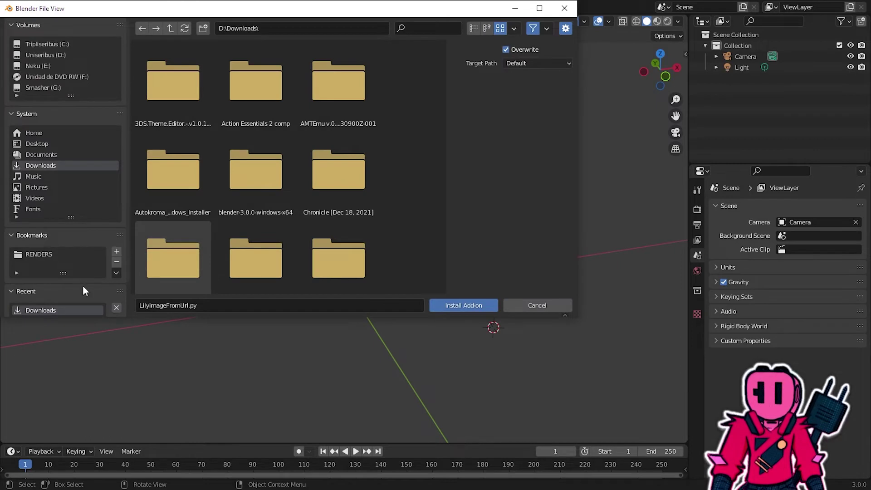
pyautogui.scroll(-2, 84, 282)
pyautogui.click(434, 30)
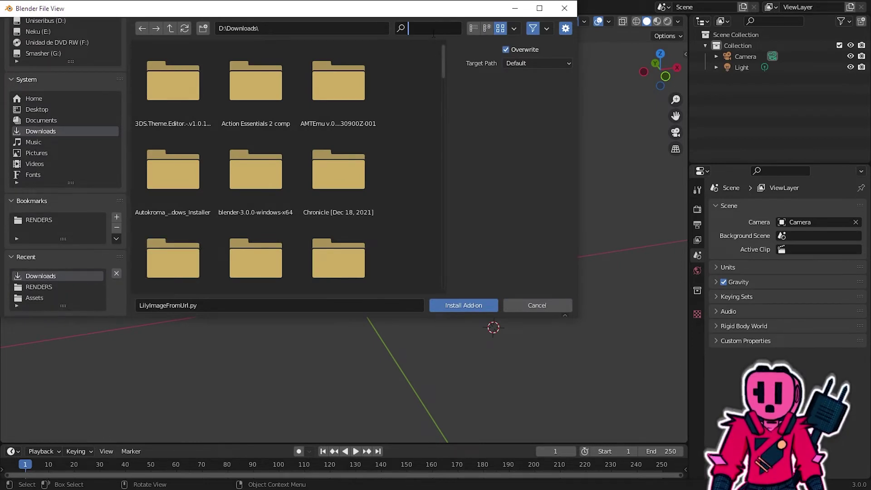
pyautogui.write('pas')
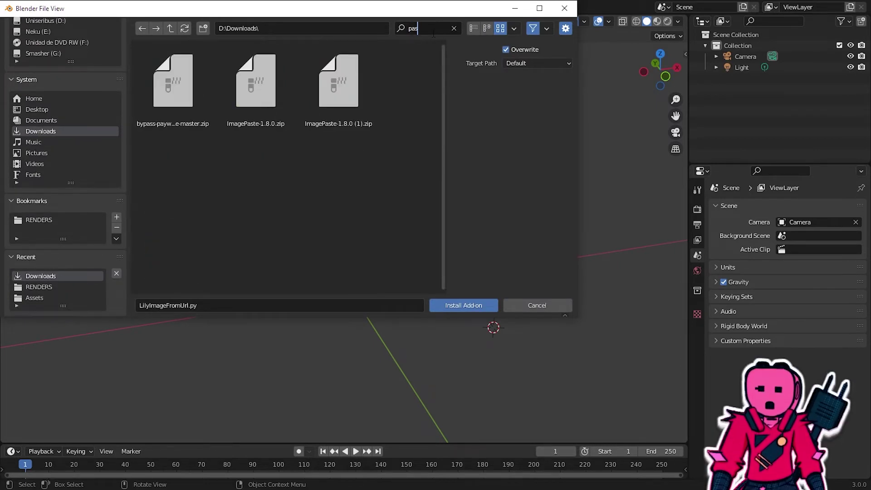
pyautogui.click(301, 99)
pyautogui.click(271, 110)
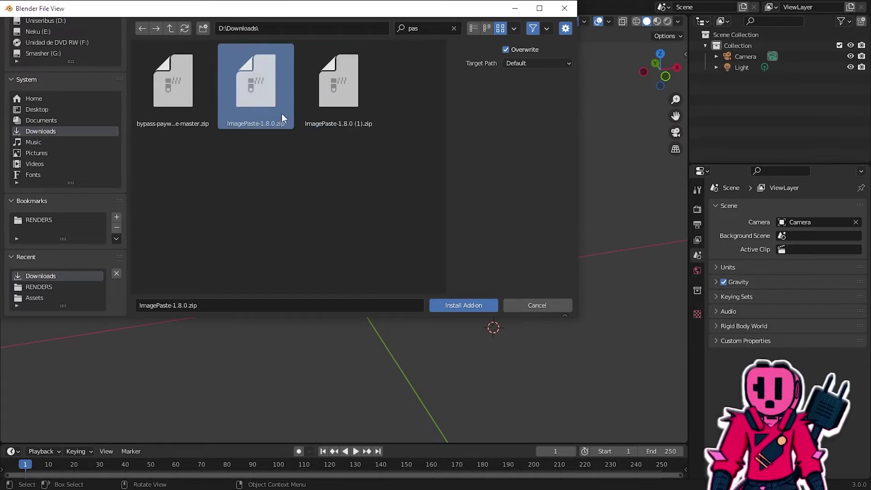
pyautogui.click(467, 304)
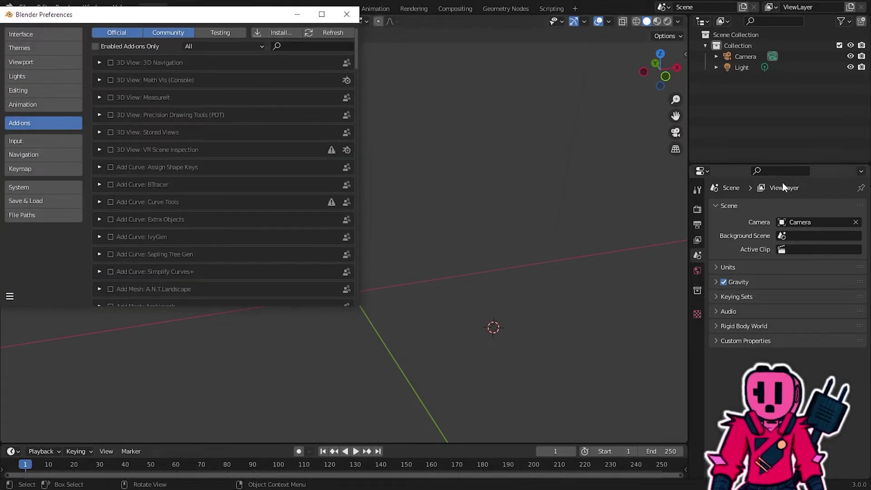
# - Filter add-ons by 'pas', enable Import-Export: ImagePaste, and close Preferences
pyautogui.write('pas')
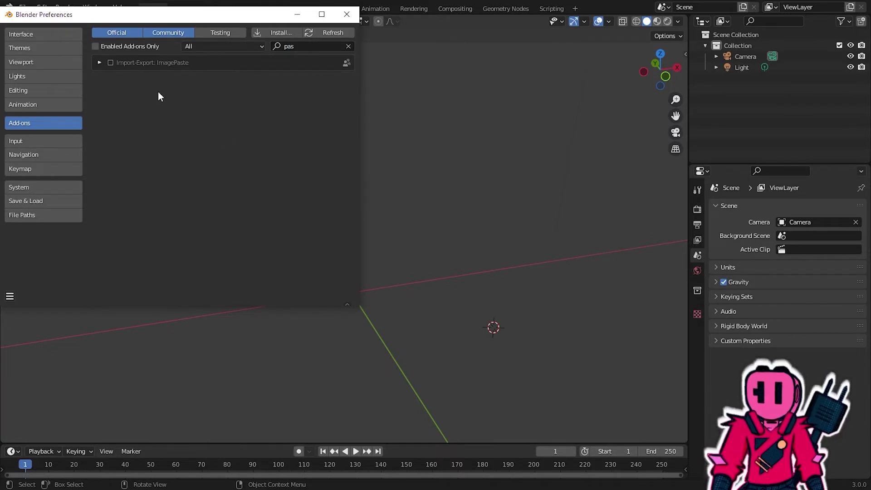
pyautogui.click(111, 63)
pyautogui.moveTo(271, 24); pyautogui.dragTo(355, 38)
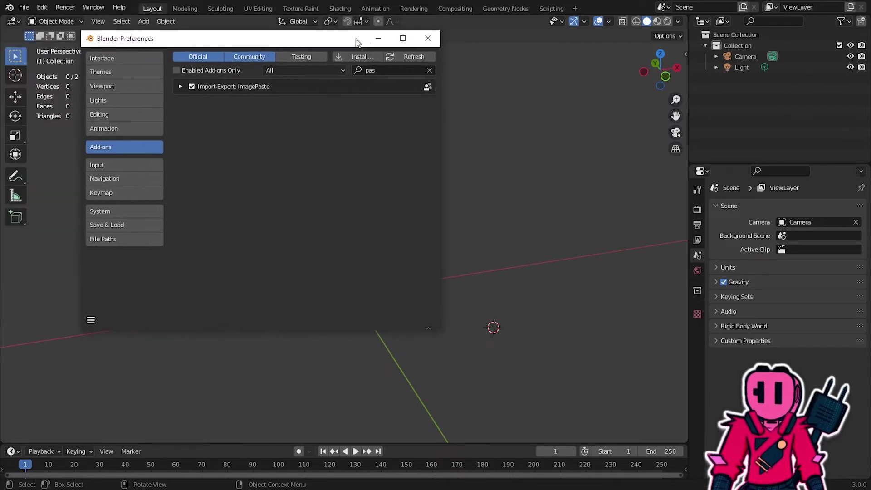
pyautogui.click(431, 35)
# - Check the new Paste from Clipboard entries under Shift+A > Image, then go to the browser
pyautogui.moveTo(464, 249)
pyautogui.mouseDown(button='middle')
pyautogui.moveTo(462, 214)
pyautogui.moveTo(456, 225)
pyautogui.moveTo(365, 169)
pyautogui.mouseUp(button='middle')
pyautogui.moveTo(488, 258)
pyautogui.mouseDown(button='middle')
pyautogui.moveTo(511, 220)
pyautogui.moveTo(372, 272)
pyautogui.mouseUp(button='middle')
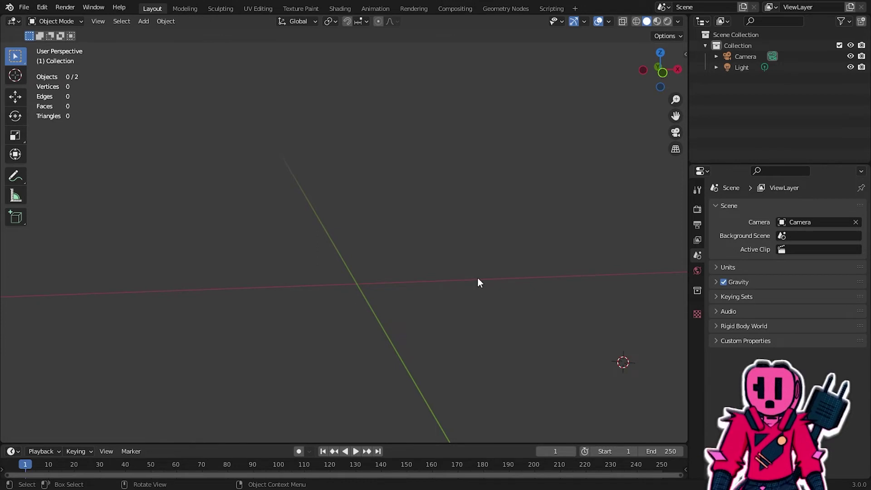
pyautogui.hotkey('shift', 'a')
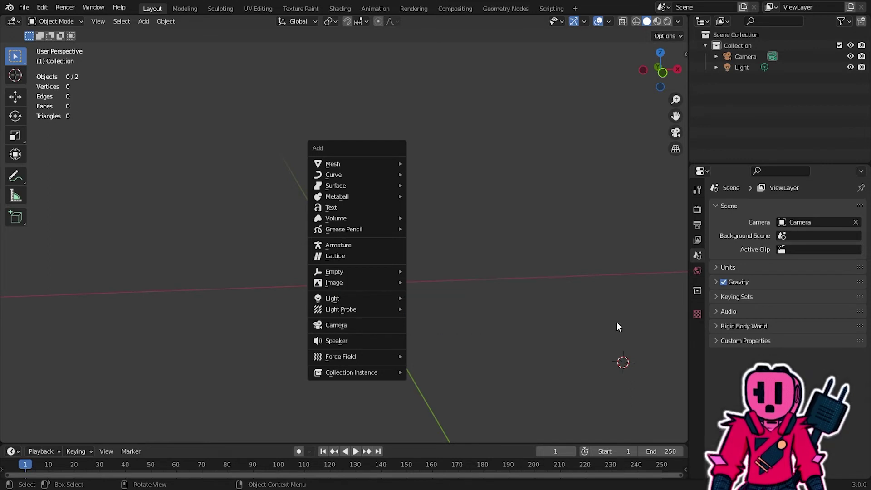
pyautogui.moveTo(357, 282)
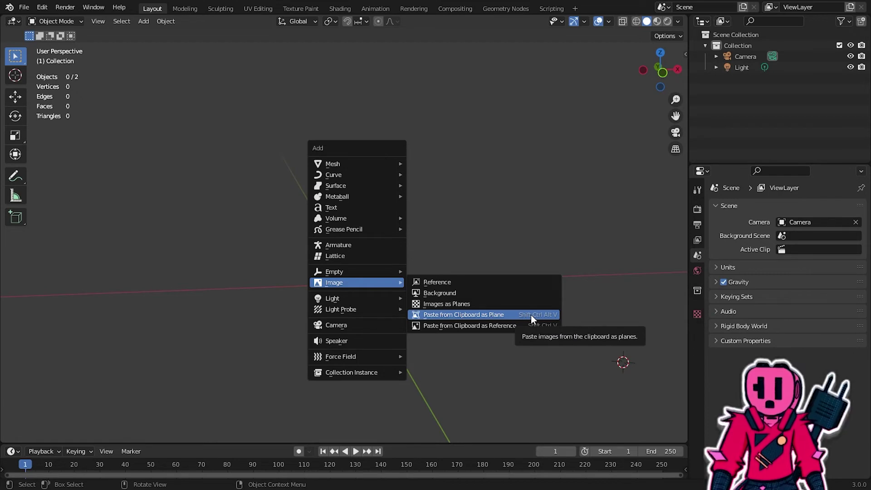
pyautogui.moveTo(526, 236); pyautogui.dragTo(492, 250, button='middle')
pyautogui.hotkey('alt', 'Tab')
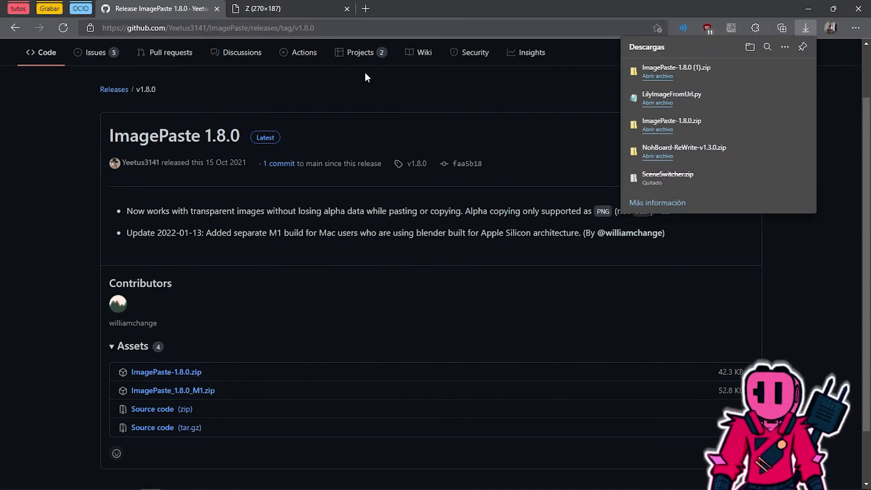
# - Copy the car image from the web page to the clipboard
pyautogui.hotkey('ctrl', 'Tab')
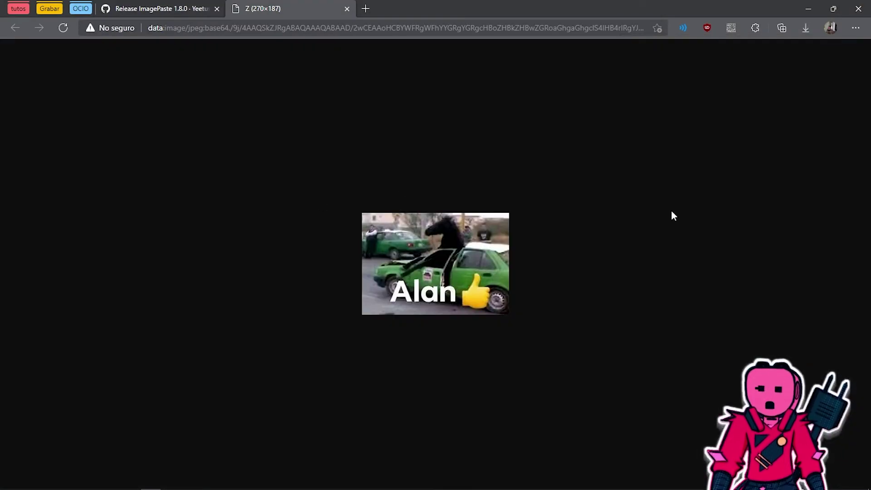
pyautogui.rightClick(446, 251)
pyautogui.click(500, 297)
pyautogui.rightClick(475, 272)
pyautogui.click(530, 317)
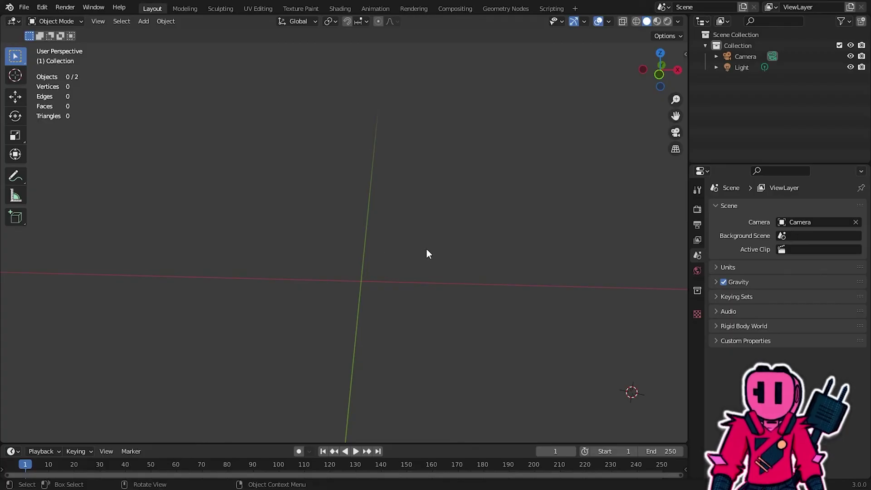
# - Paste the car image into Blender as two image planes at different cursor spots
pyautogui.hotkey('ctrl', 'shift', 'v')
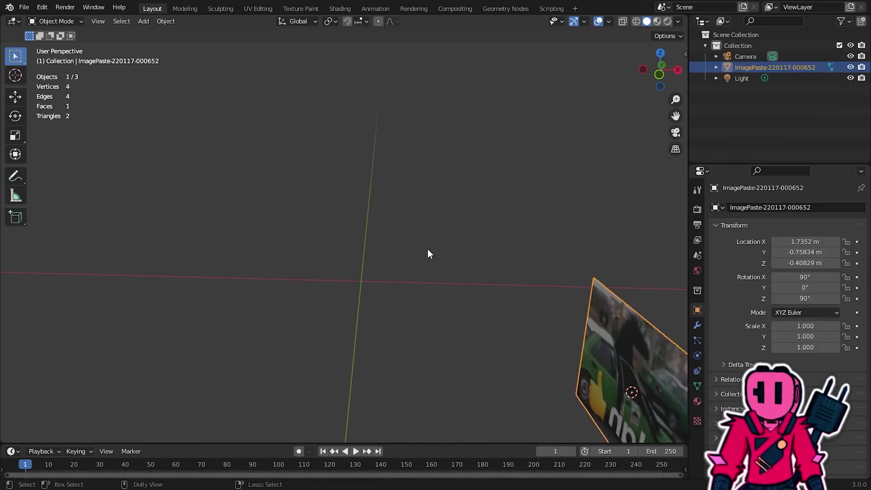
pyautogui.moveTo(475, 243)
pyautogui.mouseDown(button='middle')
pyautogui.moveTo(468, 262)
pyautogui.moveTo(423, 271)
pyautogui.moveTo(273, 245)
pyautogui.mouseUp(button='middle')
pyautogui.keyDown('shift'); pyautogui.rightClick(231, 227); pyautogui.keyUp('shift')
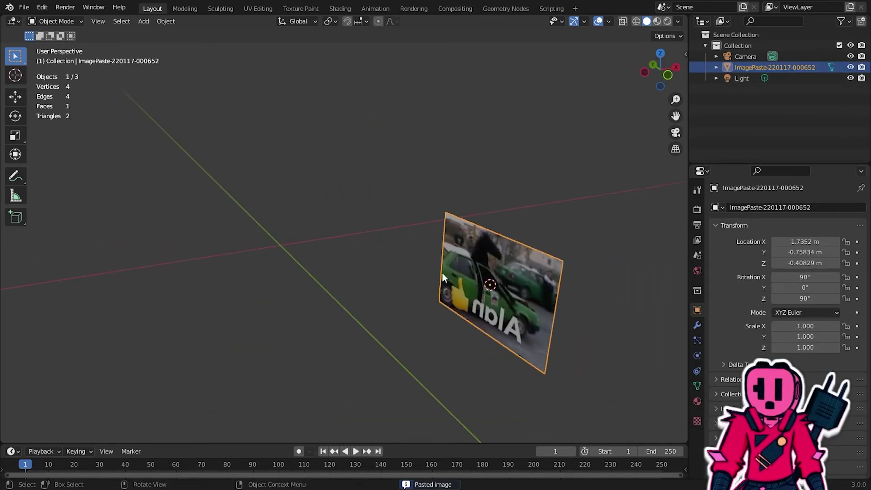
pyautogui.hotkey('ctrl', 'shift', 'v')
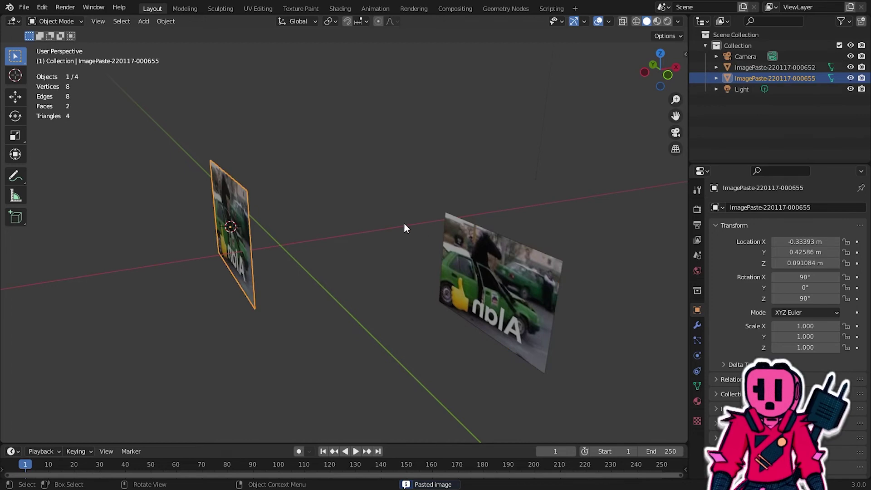
pyautogui.moveTo(481, 225)
pyautogui.mouseDown(button='middle')
pyautogui.moveTo(308, 208)
pyautogui.moveTo(369, 207)
pyautogui.moveTo(221, 209)
pyautogui.moveTo(357, 183)
pyautogui.moveTo(453, 214)
pyautogui.mouseUp(button='middle')
# - Fold one image plane by adding a loop cut and moving the cut edge
pyautogui.press('Tab')
pyautogui.hotkey('ctrl', 'r')
pyautogui.click(354, 191)
pyautogui.rightClick(354, 191)
pyautogui.press('g')
pyautogui.click(500, 244)
pyautogui.press('Tab')
pyautogui.moveTo(500, 244)
pyautogui.mouseDown(button='middle')
pyautogui.moveTo(369, 248)
pyautogui.moveTo(469, 260)
pyautogui.moveTo(507, 232)
pyautogui.mouseUp(button='middle')
# - Delete all objects so the scene is empty
pyautogui.press('a')
pyautogui.press('Delete')
pyautogui.moveTo(429, 228)
pyautogui.mouseDown(button='middle')
pyautogui.moveTo(376, 231)
pyautogui.moveTo(394, 234)
pyautogui.moveTo(383, 222)
pyautogui.moveTo(394, 213)
pyautogui.mouseUp(button='middle')
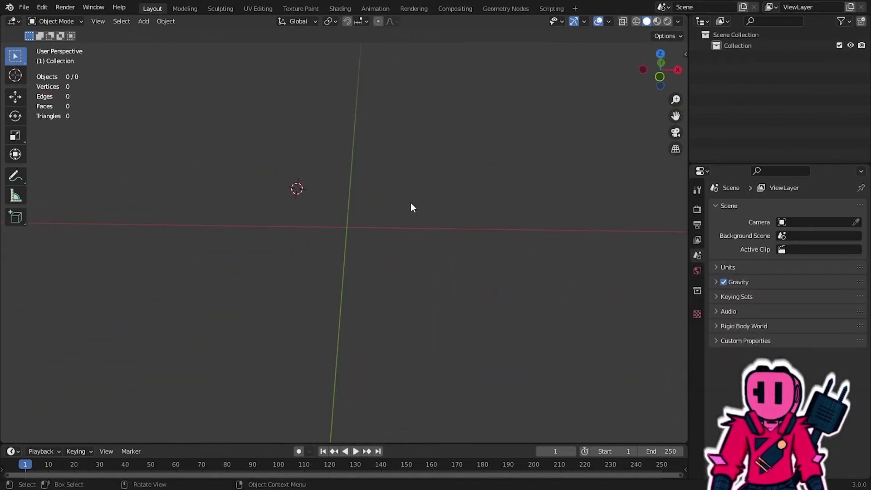
# - Paste the car image as a reference empty and shrink it to about a third
pyautogui.hotkey('ctrl', 'shift', 'v')
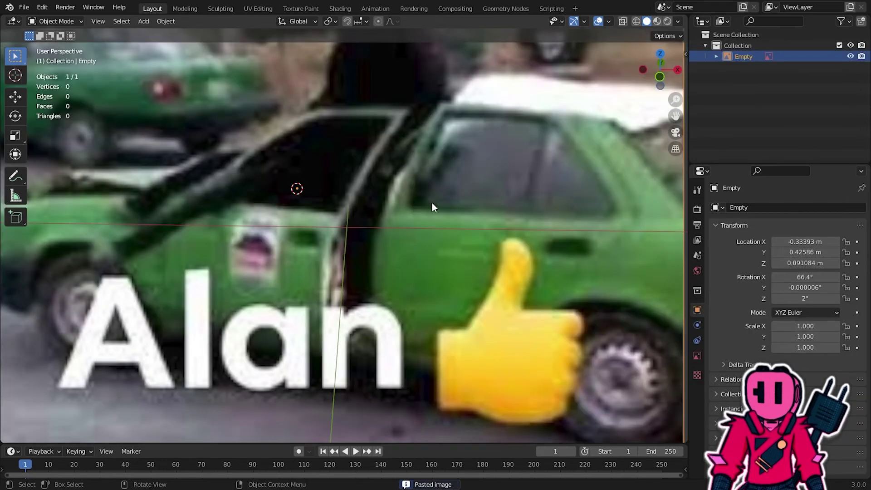
pyautogui.moveTo(472, 113); pyautogui.dragTo(324, 231)
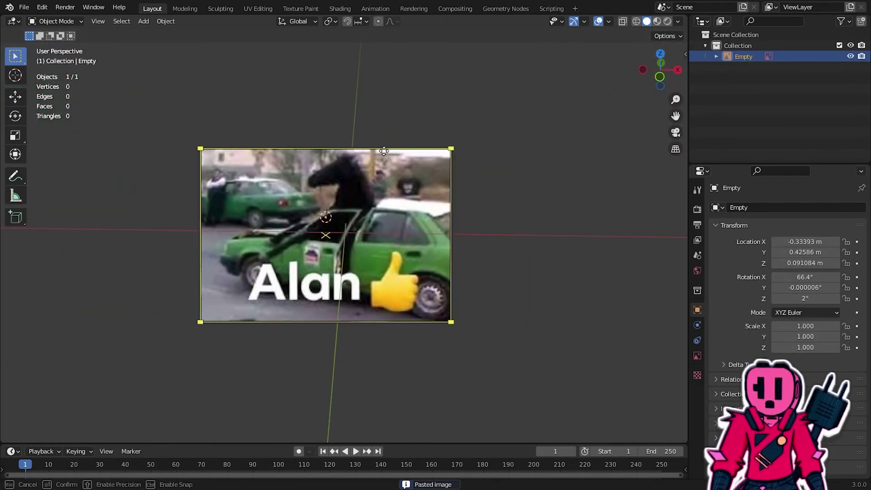
pyautogui.moveTo(324, 231)
pyautogui.mouseDown(button='middle')
pyautogui.moveTo(307, 210)
pyautogui.moveTo(400, 232)
pyautogui.moveTo(298, 258)
pyautogui.moveTo(450, 247)
pyautogui.mouseUp(button='middle')
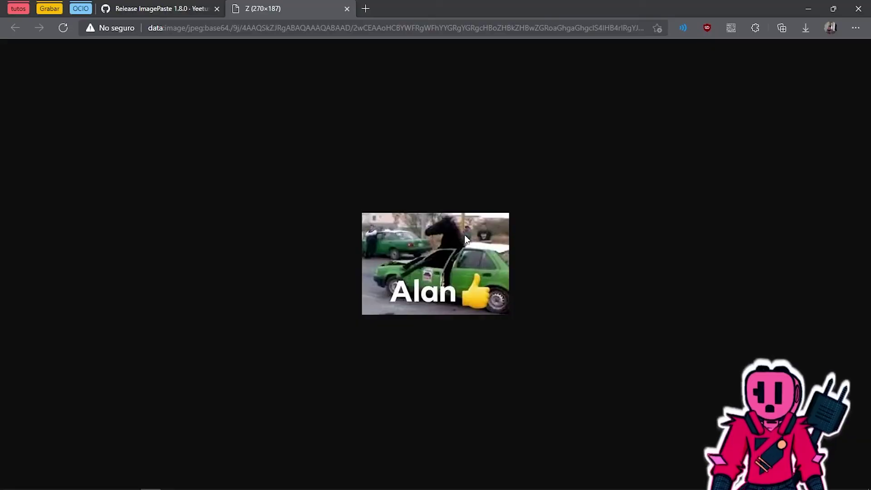
# - Copy the car image again and paste it as a second reference empty
pyautogui.rightClick(496, 234)
pyautogui.click(522, 279)
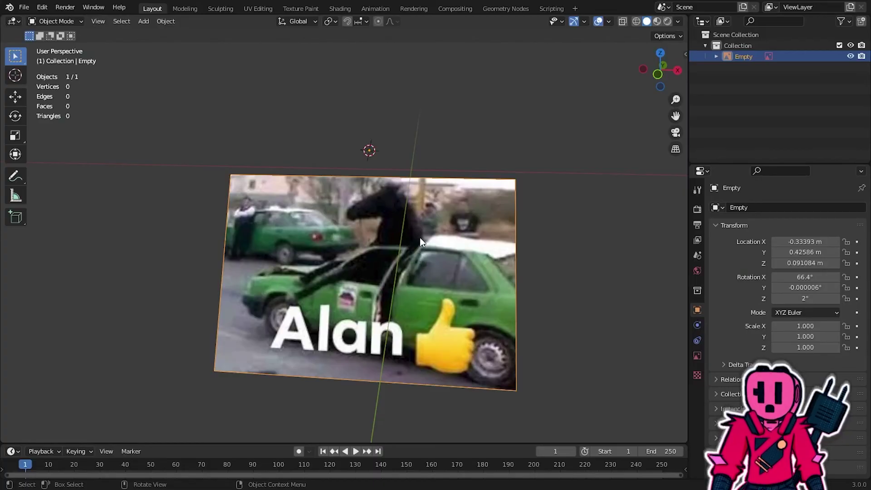
pyautogui.scroll(-3, 420, 238)
pyautogui.hotkey('ctrl', 'v')
pyautogui.moveTo(498, 236); pyautogui.dragTo(424, 237, button='middle')
# - Paste the image as a plane at a new cursor spot and enlarge its mesh in Edit Mode
pyautogui.keyDown('shift'); pyautogui.rightClick(506, 227); pyautogui.keyUp('shift')
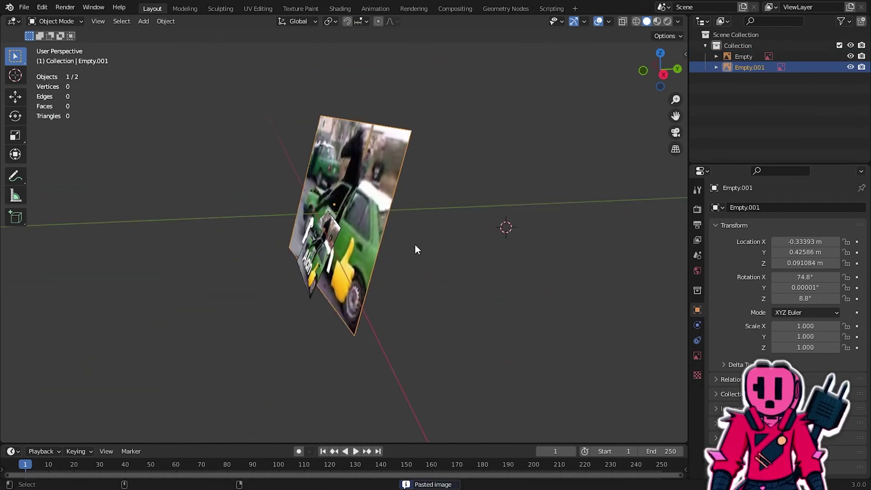
pyautogui.hotkey('ctrl', 'shift', 'v')
pyautogui.moveTo(516, 210); pyautogui.dragTo(422, 227, button='middle')
pyautogui.hotkey('ctrl', 'Tab')
pyautogui.click(494, 221)
pyautogui.press('s')
pyautogui.click(193, 202)
pyautogui.press('Tab')
# - Delete all objects and reset the 3D cursor to the world origin
pyautogui.moveTo(222, 199)
pyautogui.mouseDown(button='middle')
pyautogui.moveTo(309, 224)
pyautogui.moveTo(558, 217)
pyautogui.moveTo(566, 173)
pyautogui.moveTo(568, 187)
pyautogui.moveTo(523, 209)
pyautogui.mouseUp(button='middle')
pyautogui.scroll(-1, 494, 198)
pyautogui.press('a')
pyautogui.press('x')
pyautogui.click(500, 198)
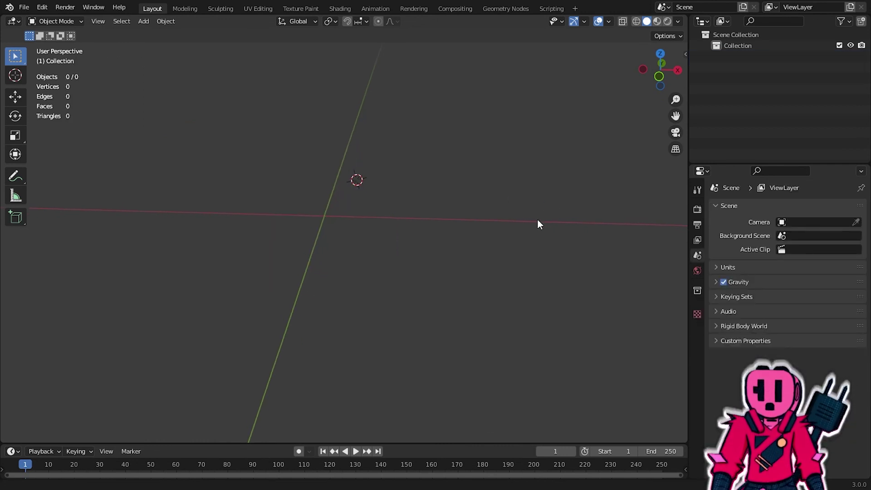
pyautogui.hotkey('shift', 'c')
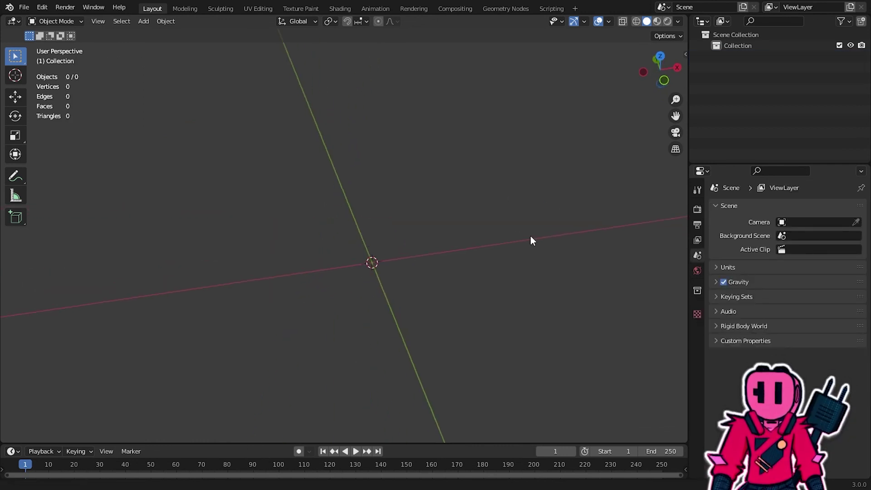